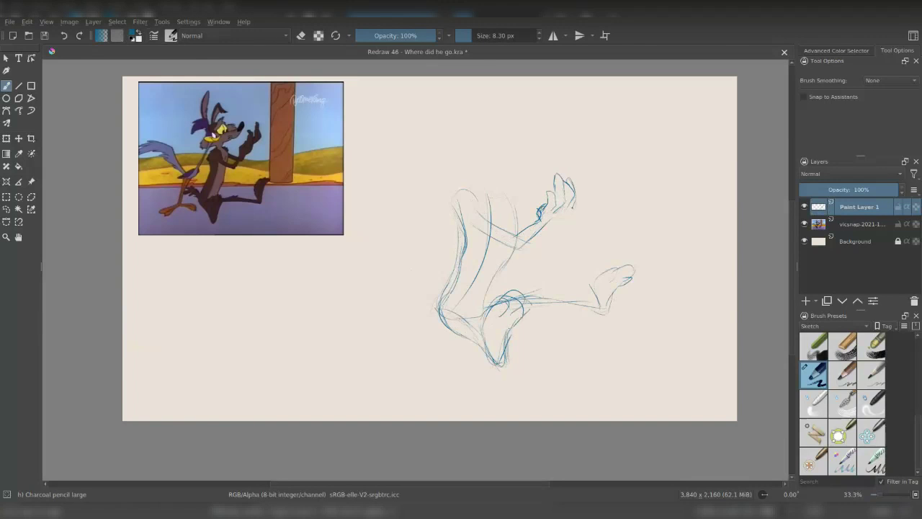
Enlarge the charcoal pencil to 13.30 px and sketch the coyote's rough head, cheek and muzzle above the torso
key(ctrl+z)
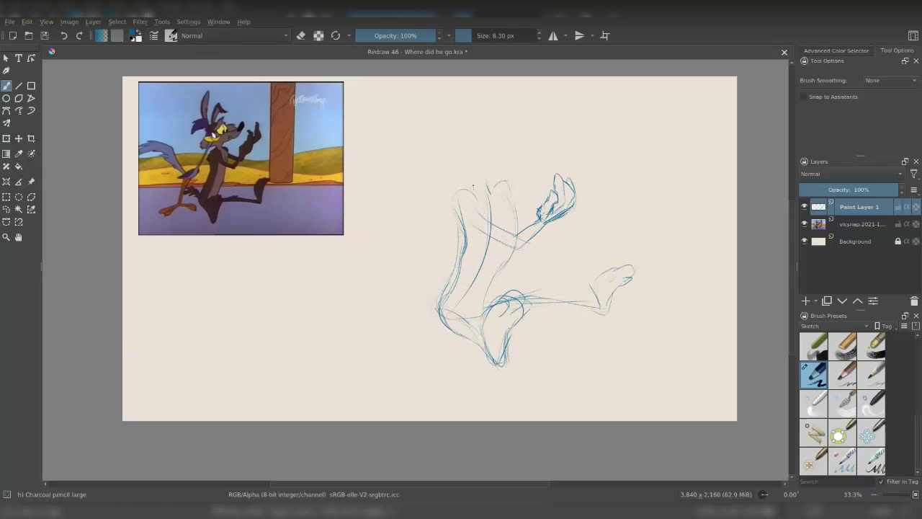
key(bracketright)
key(bracketright)
mouse_move(459, 144)
mouse_down()
mouse_move(494, 159)
mouse_move(461, 185)
mouse_up()
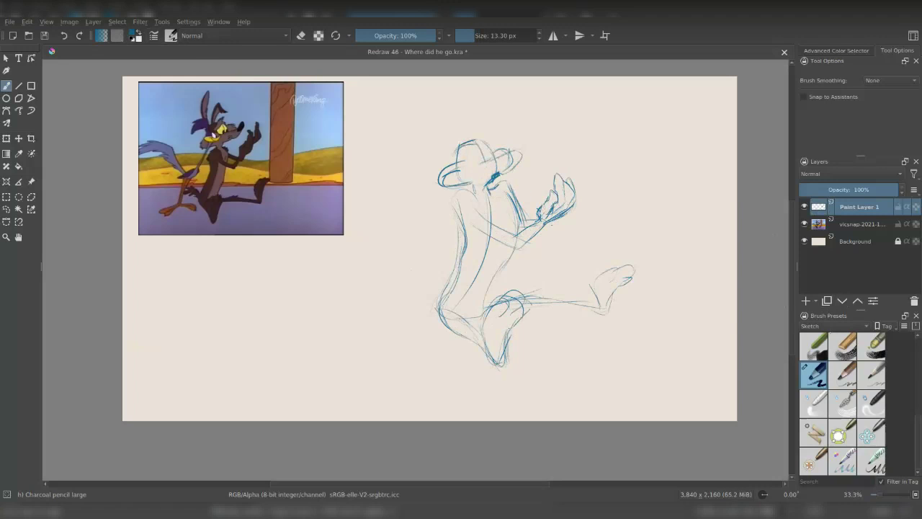
Sketch the coyote's far arm reaching forward with a second raised hand beyond the first one
key(ctrl+z)
mouse_move(513, 191)
mouse_down()
mouse_move(541, 216)
mouse_move(573, 214)
mouse_move(604, 160)
mouse_move(614, 186)
mouse_up()
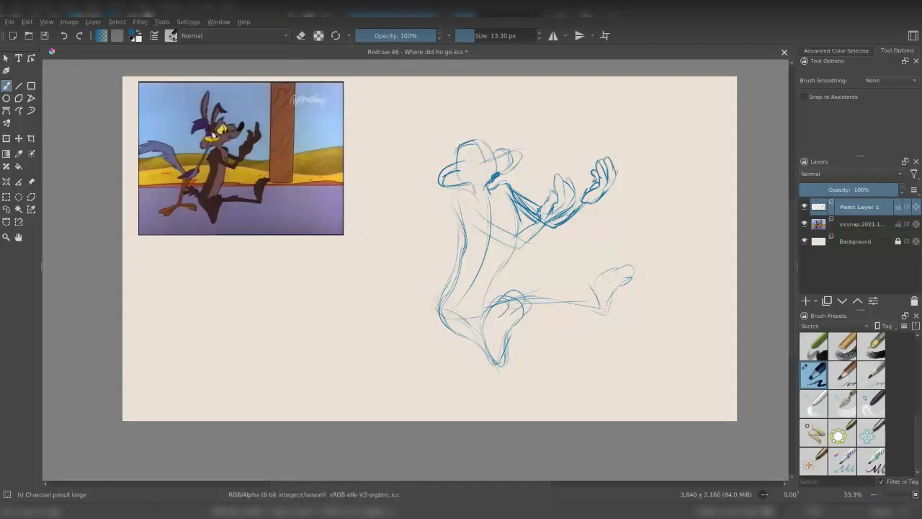
key(ctrl+z)
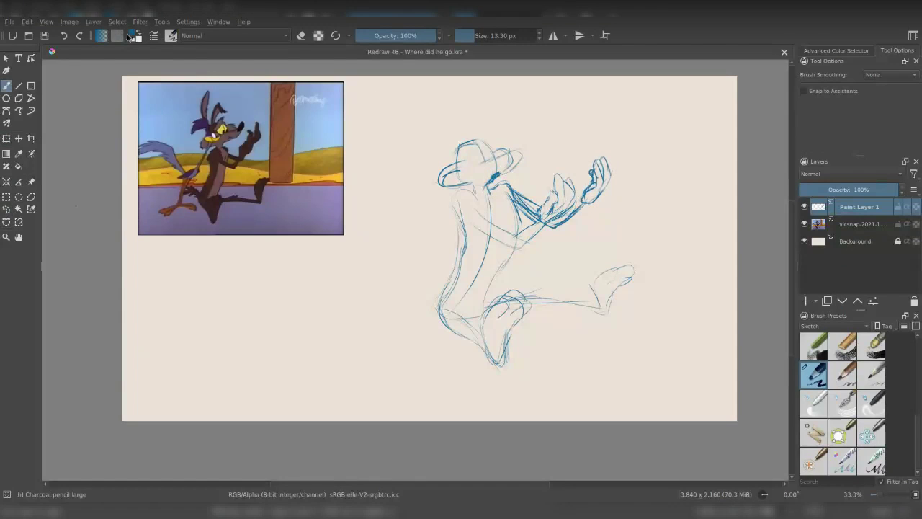
Complete the coyote's rough sketch with the stretched leg, bushy tail, two ears and facial features
drag(517, 293, 606, 315)
mouse_move(443, 303)
mouse_down()
mouse_move(429, 281)
mouse_move(381, 285)
mouse_up()
mouse_move(438, 127)
mouse_down()
mouse_move(448, 83)
mouse_move(460, 151)
mouse_up()
drag(470, 120, 511, 116)
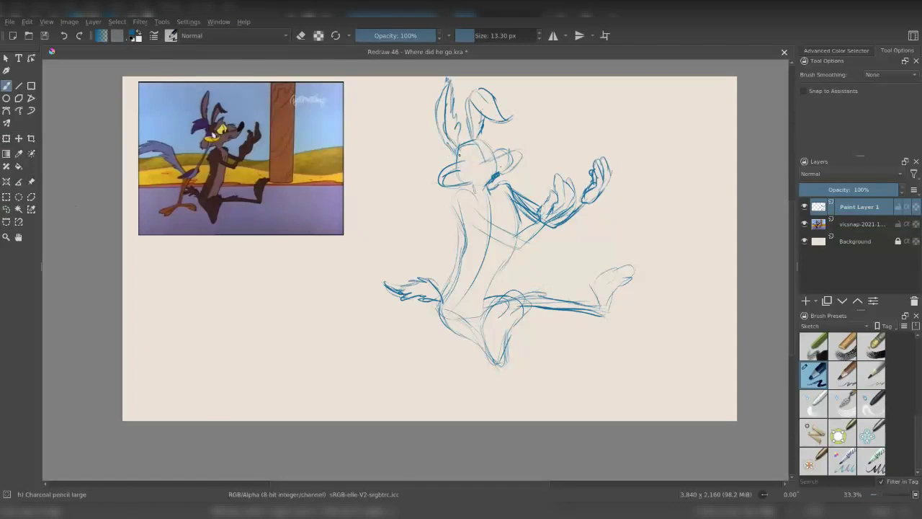
mouse_move(479, 147)
mouse_down()
mouse_move(492, 140)
mouse_move(467, 147)
mouse_up()
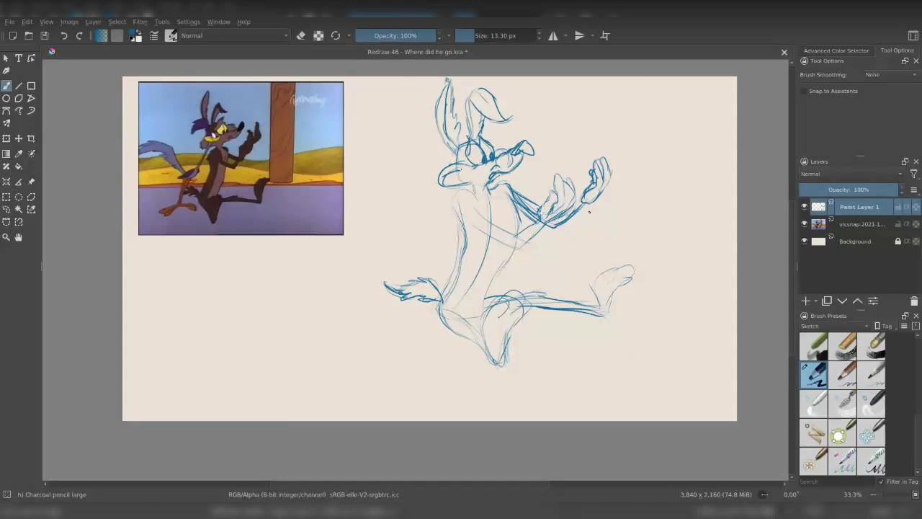
Transform the coyote sketch to move it lower and slightly to the right on the canvas
key(ctrl+t)
drag(589, 211, 592, 250)
key(Return)
key(ctrl+r)
drag(361, 103, 681, 421)
key(b)
key(Page_Up)
key(ctrl+t)
drag(618, 276, 623, 272)
key(Return)
Rename the coyote's layer "Wile e sketch" and add a roadrunner sketch layer above it
double_click(861, 224)
text(Wile e sketch)
key(Return)
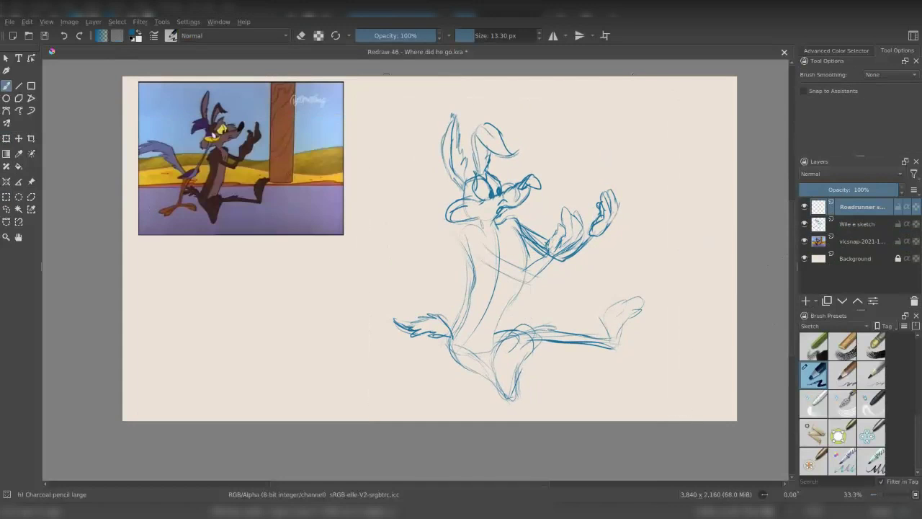
Sketch the roadrunner's head and swept-back crest in red behind the coyote's head, and adjust its placement with a transform
mouse_move(448, 189)
mouse_down()
mouse_move(428, 174)
mouse_move(446, 167)
mouse_move(435, 195)
mouse_move(475, 184)
mouse_move(442, 184)
mouse_up()
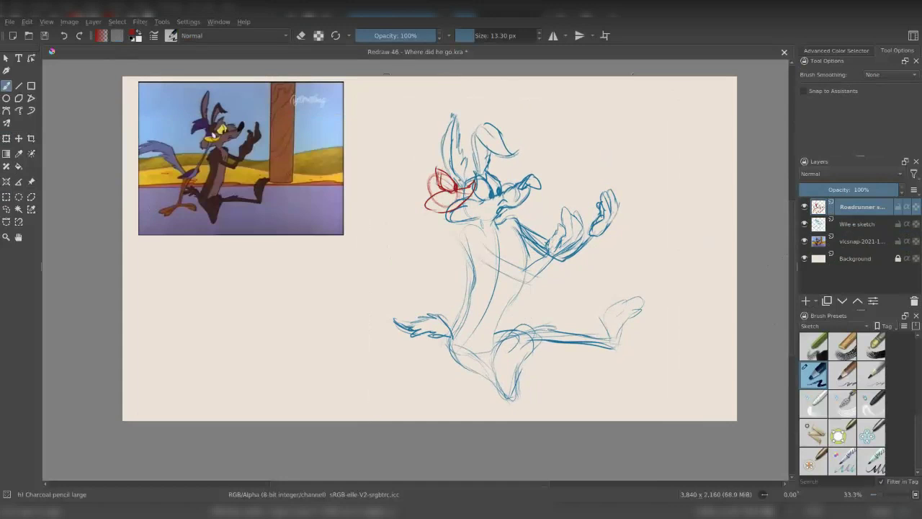
mouse_move(430, 168)
mouse_down()
mouse_move(351, 186)
mouse_move(428, 165)
mouse_up()
drag(400, 173, 424, 161)
key(ctrl+t)
mouse_move(461, 187)
mouse_down()
mouse_move(482, 191)
mouse_move(325, 306)
mouse_up()
key(Return)
key(b)
key(ctrl+z)
Sketch the roadrunner's long neck, oval body, legs and feet in red, and refine its beak
mouse_move(448, 215)
mouse_down()
mouse_move(374, 281)
mouse_move(338, 295)
mouse_up()
mouse_move(396, 267)
mouse_down()
mouse_move(335, 297)
mouse_move(303, 360)
mouse_up()
mouse_move(368, 296)
mouse_down()
mouse_move(294, 360)
mouse_move(241, 380)
mouse_move(277, 360)
mouse_up()
drag(324, 328, 284, 358)
drag(356, 298, 286, 363)
mouse_move(287, 360)
mouse_down()
mouse_move(329, 365)
mouse_move(315, 360)
mouse_up()
mouse_move(382, 263)
mouse_down()
mouse_move(313, 291)
mouse_move(389, 278)
mouse_move(453, 216)
mouse_up()
drag(441, 210, 378, 259)
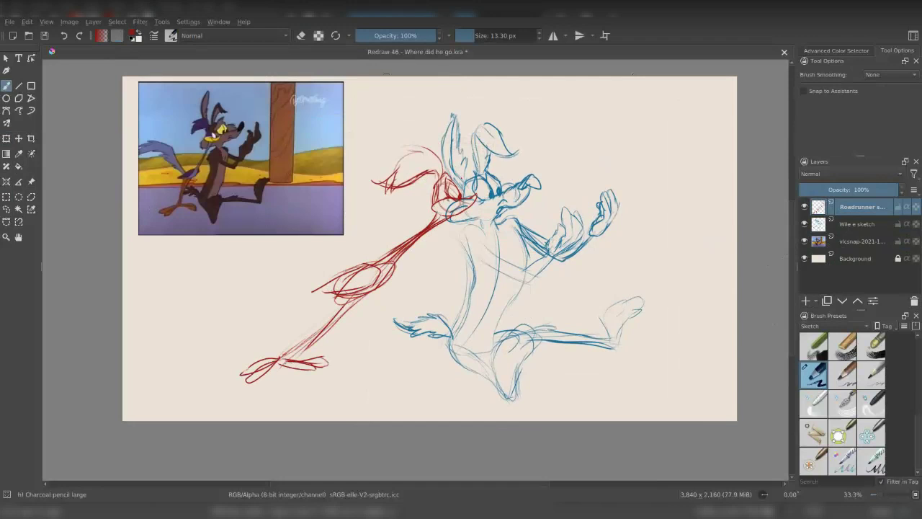
drag(458, 209, 481, 194)
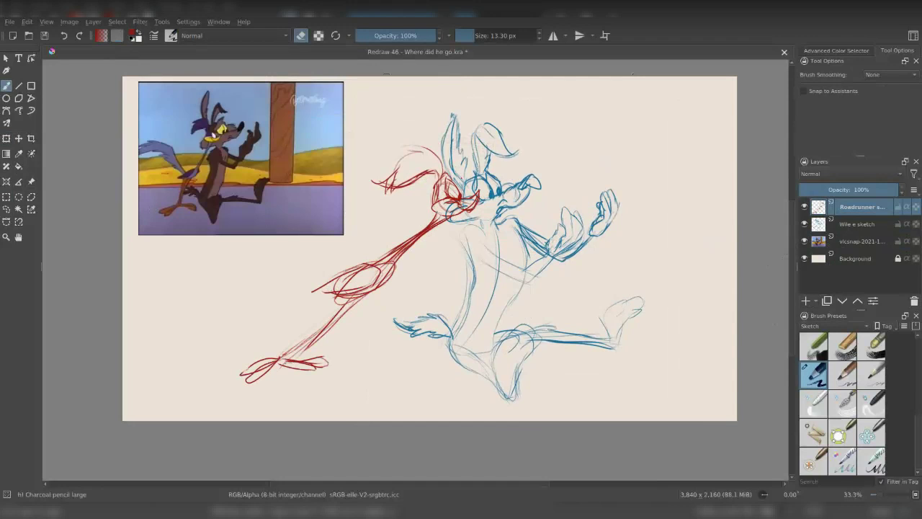
Sketch the roadrunner's long tail feathers in red, sweeping back from its body
mouse_move(349, 267)
mouse_down()
mouse_move(317, 229)
mouse_move(187, 276)
mouse_move(248, 237)
mouse_move(284, 240)
mouse_up()
mouse_move(261, 248)
mouse_down()
mouse_move(282, 242)
mouse_move(336, 268)
mouse_up()
mouse_move(323, 265)
mouse_down()
mouse_move(344, 269)
mouse_move(329, 242)
mouse_move(338, 259)
mouse_move(216, 215)
mouse_move(171, 289)
mouse_up()
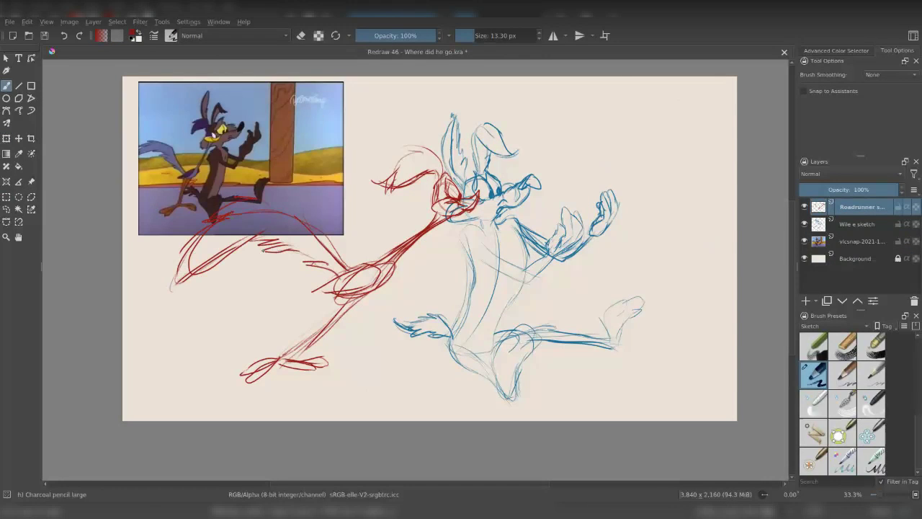
Hide the roadrunner sketch and the reference image, and place the coyote sketch, faded to 53% opacity, in a layer group
click(804, 207)
click(857, 224)
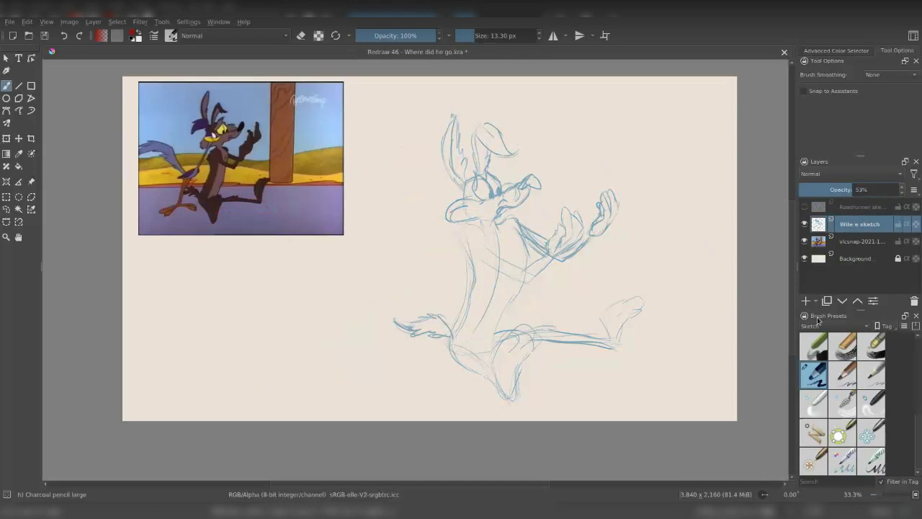
key(ctrl+g)
click(804, 275)
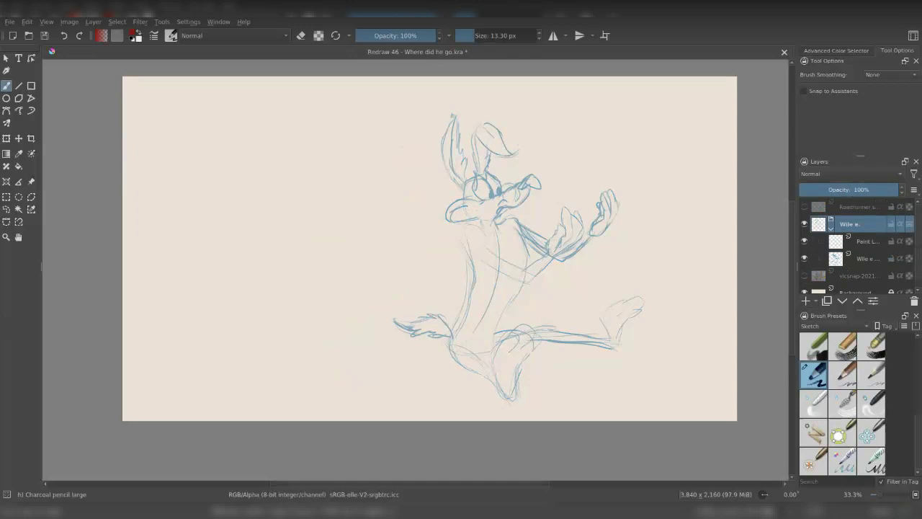
Rename the new paint layer above the coyote sketch to "Ink"
double_click(867, 241)
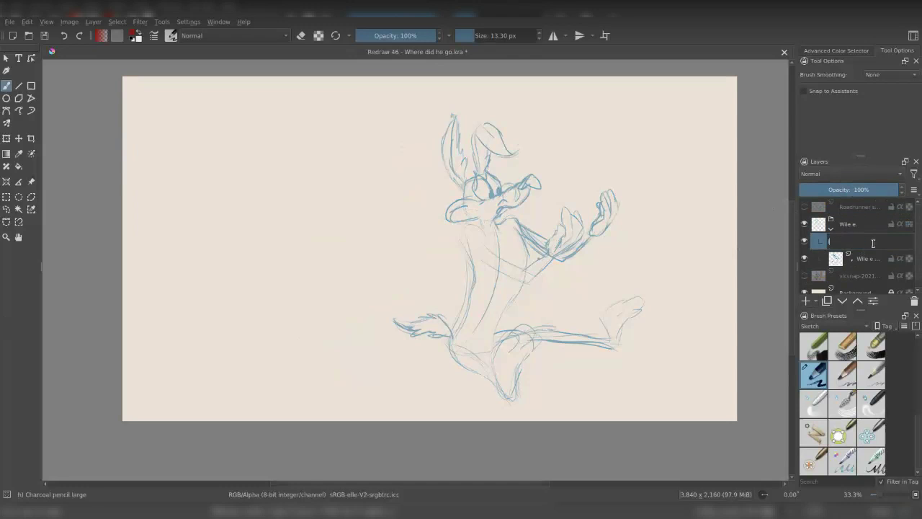
text(Ink)
key(Return)
Set up the Ink-4 Pen Rough brush in black at 18.87 px with Weighted smoothing at distance 19.5
scroll(832, 326, up, 3)
click(843, 346)
drag(875, 87, 882, 88)
key(bracketright)
key(bracketright)
key(bracketright)
key(plus)
key(plus)
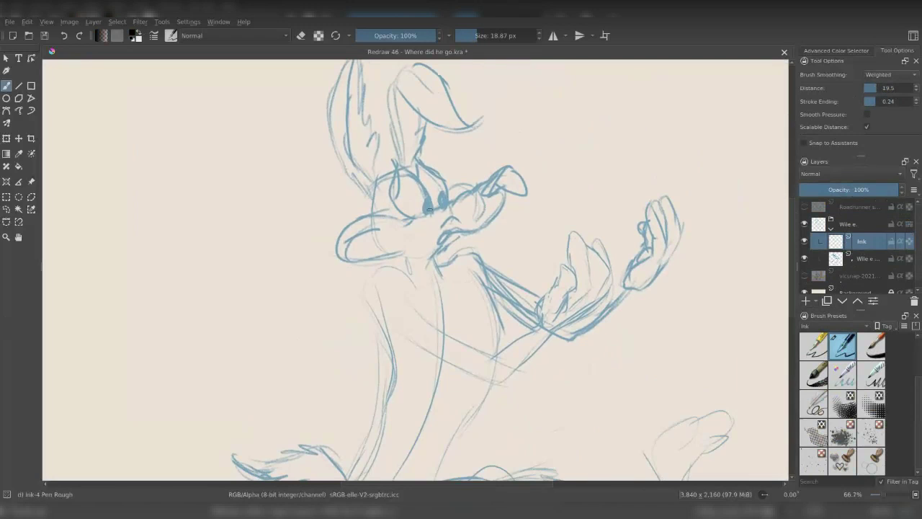
Ink the coyote's muzzle, mouth line and solid black nose over the sketch
mouse_move(450, 204)
mouse_down()
mouse_move(481, 193)
mouse_move(480, 226)
mouse_move(512, 191)
mouse_move(474, 229)
mouse_up()
key(ctrl+z)
key(ctrl+z)
drag(504, 176, 469, 229)
mouse_move(457, 227)
mouse_down()
mouse_move(442, 235)
mouse_move(452, 219)
mouse_move(431, 271)
mouse_up()
mouse_move(498, 180)
mouse_down()
mouse_move(530, 173)
mouse_move(528, 183)
mouse_up()
drag(504, 288, 534, 298)
key(ctrl+z)
Ink the outlines and black pupils of the coyote's two eyes
mouse_move(432, 180)
mouse_down()
mouse_move(465, 210)
mouse_move(435, 209)
mouse_up()
mouse_move(432, 209)
mouse_down()
mouse_move(459, 225)
mouse_move(463, 218)
mouse_up()
key(ctrl+z)
key(ctrl+z)
drag(446, 166, 476, 209)
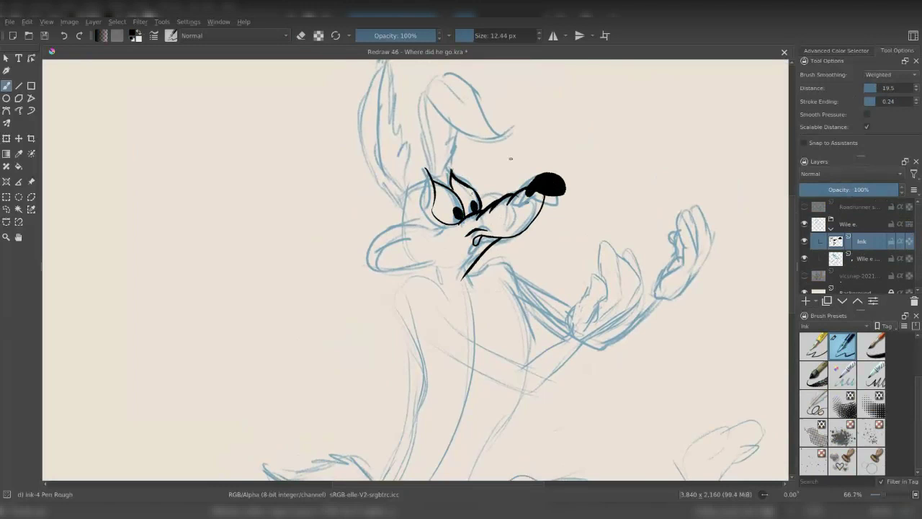
Ink the fur above the coyote's muzzle and eyes and the outline of its long cheek
drag(488, 186, 515, 192)
mouse_move(435, 174)
mouse_down()
mouse_move(410, 167)
mouse_move(432, 225)
mouse_up()
drag(447, 154, 467, 181)
mouse_move(475, 184)
mouse_down()
mouse_move(483, 199)
mouse_move(401, 225)
mouse_move(369, 258)
mouse_move(411, 273)
mouse_move(441, 266)
mouse_up()
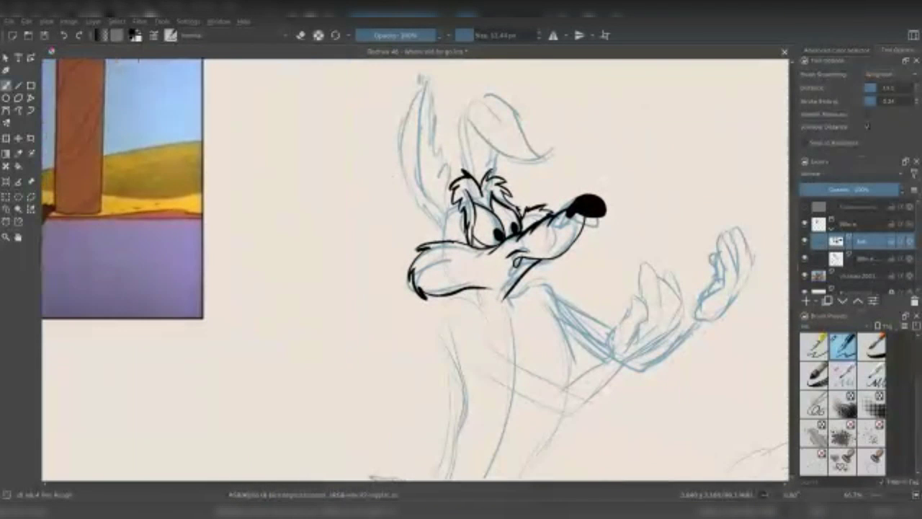
Remove the inked brow fur and redraw the coyote's upper eyelids with a worried slant
key(ctrl+r)
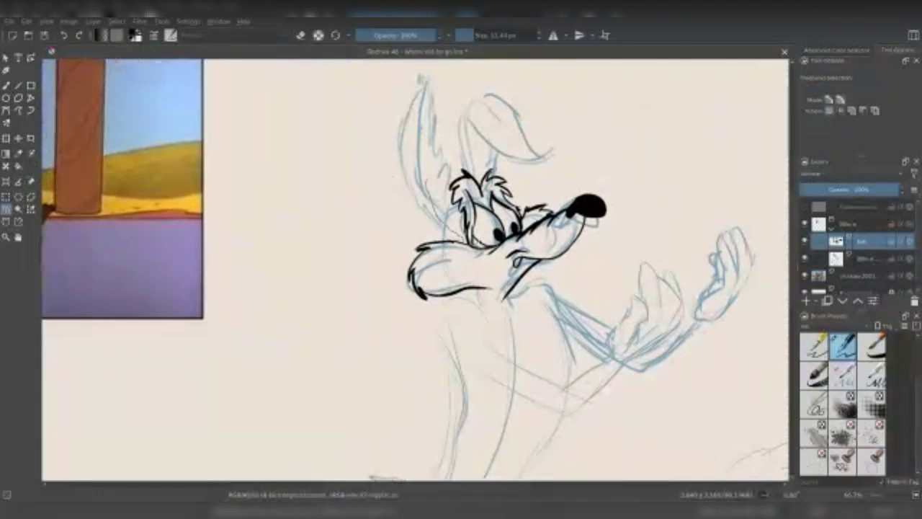
key(b)
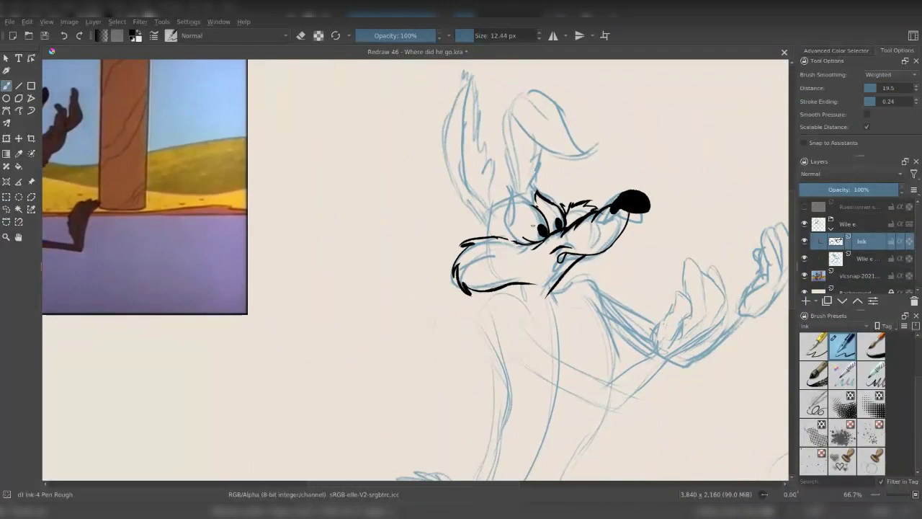
drag(542, 205, 534, 232)
key(e)
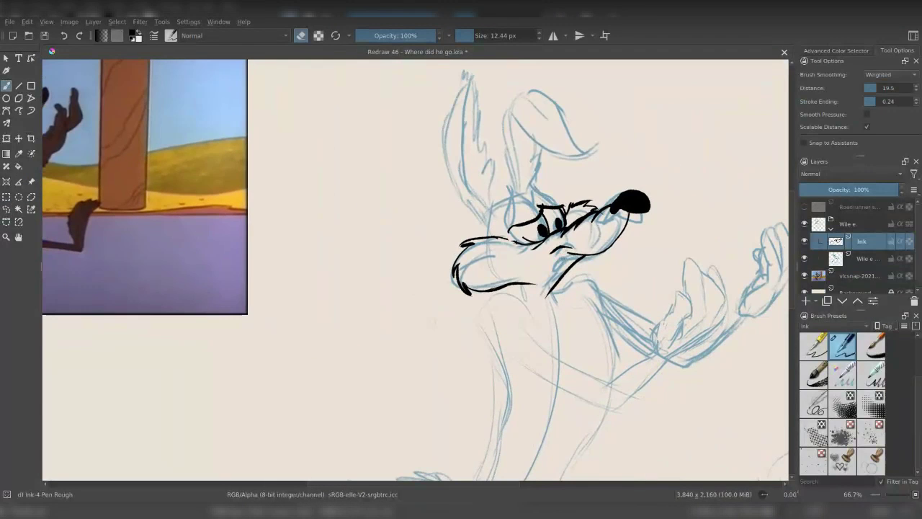
drag(546, 205, 563, 209)
key(e)
Ink the furry brow outline around the coyote's near eye, undoing the unsuitable strokes
mouse_move(528, 195)
mouse_down()
mouse_move(565, 210)
mouse_move(477, 223)
mouse_move(502, 211)
mouse_move(517, 224)
mouse_move(480, 238)
mouse_up()
key(e)
key(e)
mouse_move(509, 191)
mouse_down()
mouse_move(481, 210)
mouse_move(475, 245)
mouse_up()
key(ctrl+z)
drag(500, 187, 462, 235)
key(ctrl+z)
mouse_move(498, 203)
mouse_down()
mouse_move(472, 248)
mouse_move(524, 191)
mouse_move(536, 234)
mouse_move(467, 223)
mouse_up()
key(ctrl+z)
mouse_move(473, 219)
mouse_down()
mouse_move(481, 244)
mouse_move(537, 230)
mouse_move(526, 248)
mouse_up()
Refine the near eye's brow fur and lower contour by alternating inking and erasing
key(e)
key(e)
mouse_move(508, 209)
mouse_down()
mouse_move(525, 245)
mouse_move(545, 221)
mouse_move(567, 235)
mouse_move(520, 233)
mouse_up()
key(e)
key(e)
drag(531, 222, 500, 255)
key(e)
key(e)
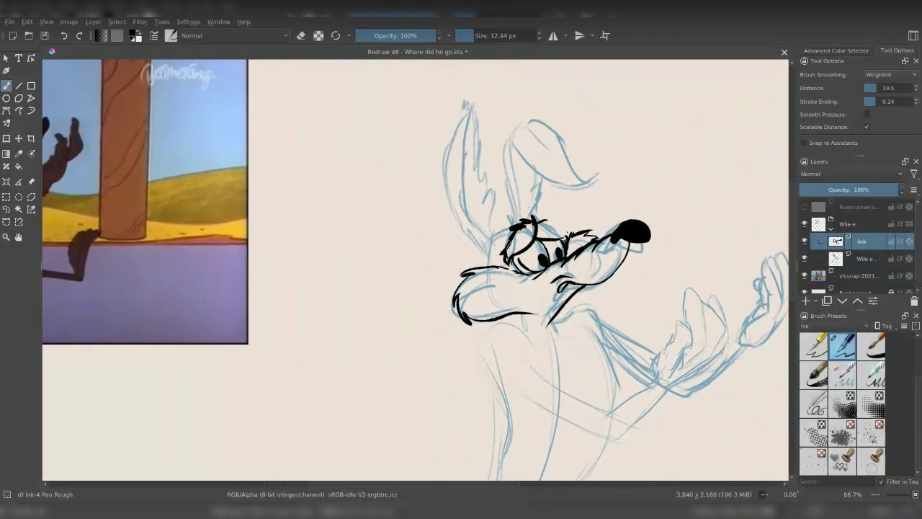
Clean up the near eye's upper lid with small ink and eraser strokes
key(e)
mouse_move(538, 244)
mouse_down()
mouse_move(560, 232)
mouse_move(559, 219)
mouse_move(508, 255)
mouse_move(510, 265)
mouse_move(510, 245)
mouse_up()
key(e)
key(e)
key(e)
key(e)
key(e)
key(e)
key(e)
key(e)
key(e)
key(e)
key(e)
Touch up the brow line and rework the ink at the corner of the coyote's mouth
mouse_move(532, 236)
mouse_down()
mouse_move(513, 265)
mouse_move(516, 231)
mouse_up()
key(e)
mouse_move(554, 286)
mouse_down()
mouse_move(575, 286)
mouse_move(549, 206)
mouse_up()
key(e)
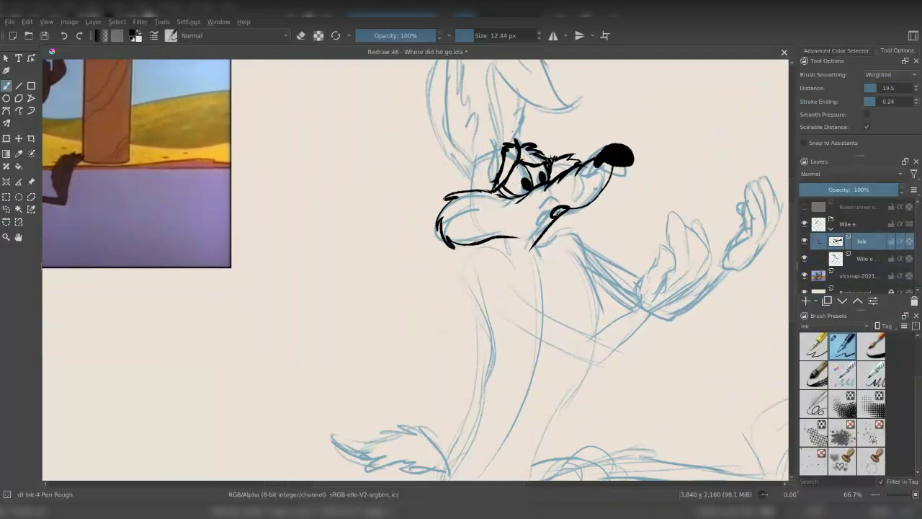
Erase and redraw the small lip shape at the coyote's mouth corner
drag(576, 288, 557, 287)
key(e)
mouse_move(570, 209)
mouse_down()
mouse_move(542, 202)
mouse_move(572, 196)
mouse_move(546, 191)
mouse_move(559, 196)
mouse_up()
key(e)
key(e)
key(e)
key(e)
key(e)
Tidy the coyote's pupils and eye outlines by alternating erasing and inking
drag(532, 224, 560, 194)
key(e)
mouse_move(512, 213)
mouse_down()
mouse_move(567, 193)
mouse_move(542, 194)
mouse_up()
key(e)
key(e)
key(e)
key(e)
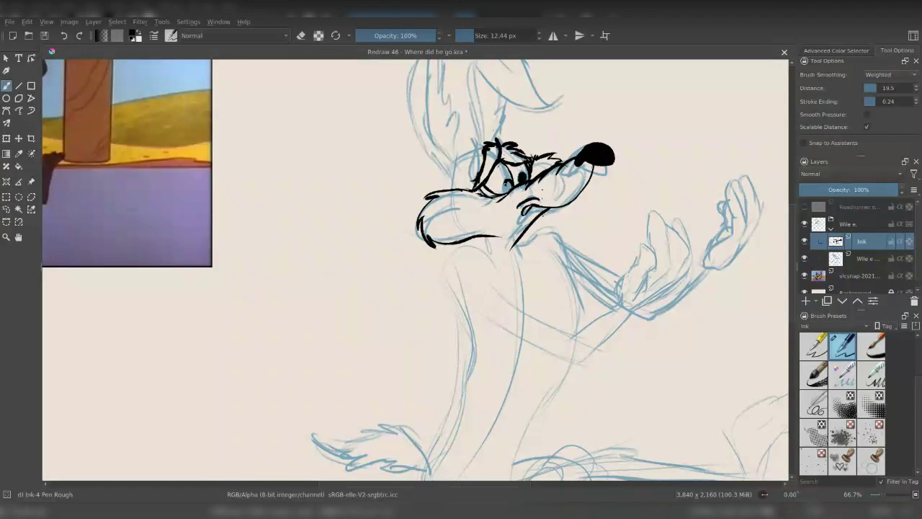
Ink the fur on the coyote's forehead and the short neck line under its cheek
drag(507, 146, 523, 198)
mouse_move(474, 189)
mouse_down()
mouse_move(476, 226)
mouse_move(503, 194)
mouse_up()
drag(504, 209, 507, 234)
Ink the coyote's shoulder fur and the near arm down to the elbow, redoing one stroke
mouse_move(460, 322)
mouse_down()
mouse_move(503, 327)
mouse_move(476, 360)
mouse_up()
mouse_move(530, 375)
mouse_down()
mouse_move(501, 333)
mouse_move(556, 370)
mouse_up()
key(ctrl+z)
mouse_move(467, 351)
mouse_down()
mouse_move(576, 397)
mouse_move(636, 335)
mouse_move(556, 370)
mouse_up()
Ink the near hand's wrist, thumb, raised fingers and palm
drag(606, 337, 617, 307)
drag(614, 309, 631, 262)
drag(634, 326, 644, 301)
drag(637, 249, 664, 306)
mouse_move(651, 268)
mouse_down()
mouse_move(677, 320)
mouse_move(680, 296)
mouse_up()
drag(674, 312, 627, 340)
Ink the coyote's tall upright ear and folded second ear, erasing overlaps and redoing one stroke
drag(450, 256, 433, 88)
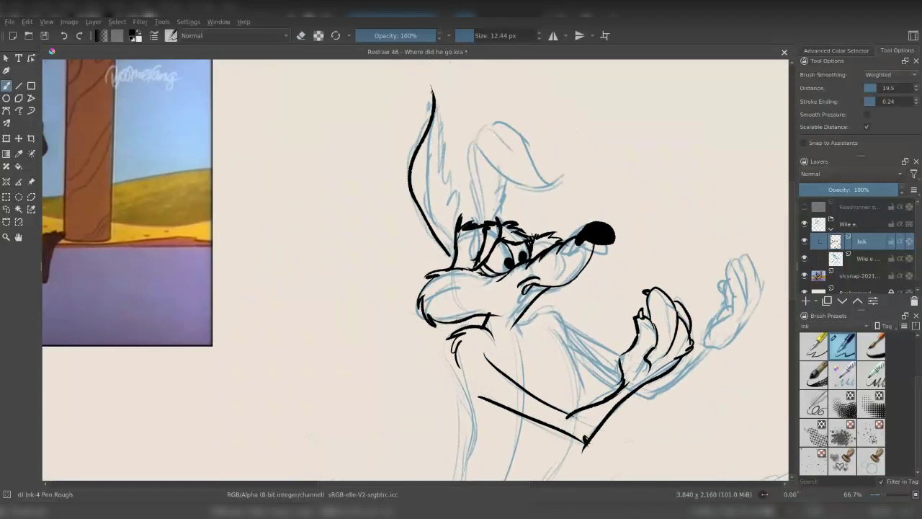
mouse_move(457, 222)
mouse_down()
mouse_move(435, 101)
mouse_move(452, 227)
mouse_up()
key(e)
mouse_move(441, 144)
mouse_down()
mouse_move(447, 241)
mouse_move(468, 124)
mouse_move(569, 176)
mouse_up()
key(e)
mouse_move(479, 151)
mouse_down()
mouse_move(549, 191)
mouse_move(537, 190)
mouse_up()
mouse_move(510, 200)
mouse_down()
mouse_move(496, 220)
mouse_move(481, 160)
mouse_up()
key(ctrl+z)
drag(502, 181, 501, 202)
Ink the coyote's far shoulder line and the fur tufts down the edge of its chest
key(minus)
scroll(531, 160, down, 5)
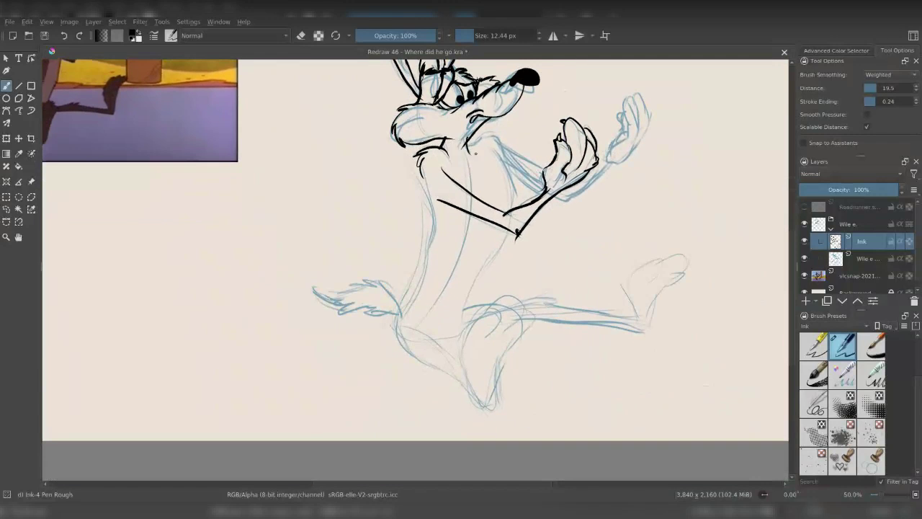
drag(513, 148, 504, 189)
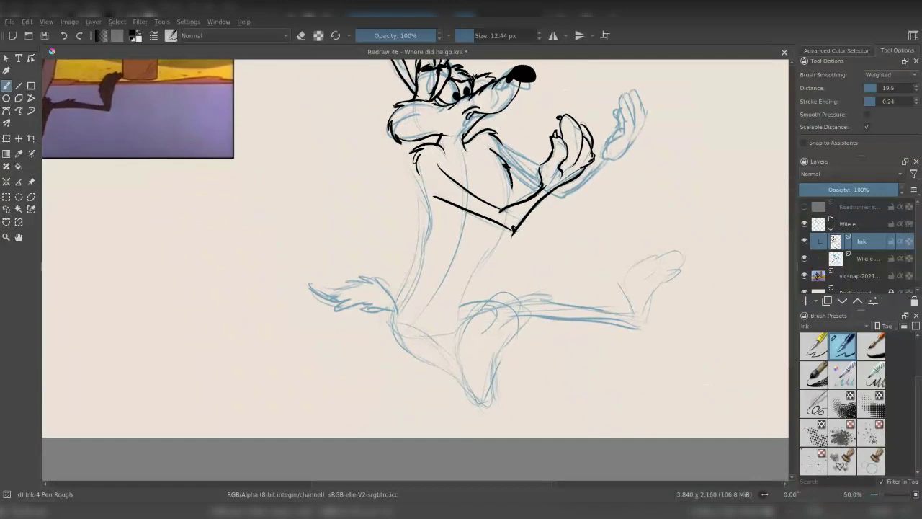
drag(471, 159, 496, 191)
mouse_move(416, 172)
mouse_down()
mouse_move(431, 263)
mouse_move(435, 193)
mouse_move(448, 200)
mouse_up()
key(ctrl+z)
mouse_move(414, 168)
mouse_down()
mouse_move(435, 229)
mouse_move(461, 188)
mouse_up()
key(ctrl+z)
Ink the coyote's long belly and back lines and its bushy, ragged tail
drag(534, 185, 482, 285)
mouse_move(454, 193)
mouse_down()
mouse_move(424, 267)
mouse_move(431, 306)
mouse_up()
mouse_move(422, 261)
mouse_down()
mouse_move(375, 235)
mouse_move(333, 231)
mouse_up()
drag(333, 232, 366, 261)
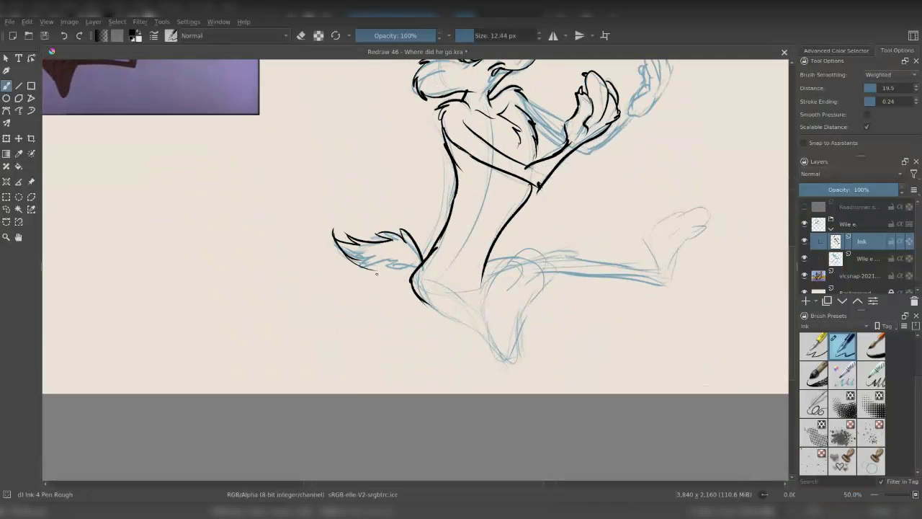
drag(420, 271, 355, 257)
Ink the coyote's near leg and the outline of its bent foot, redoing one stroke
drag(439, 271, 490, 334)
key(ctrl+z)
mouse_move(418, 288)
mouse_down()
mouse_move(505, 363)
mouse_move(486, 335)
mouse_up()
drag(481, 274, 490, 333)
mouse_move(502, 287)
mouse_down()
mouse_move(538, 246)
mouse_move(520, 362)
mouse_up()
key(e)
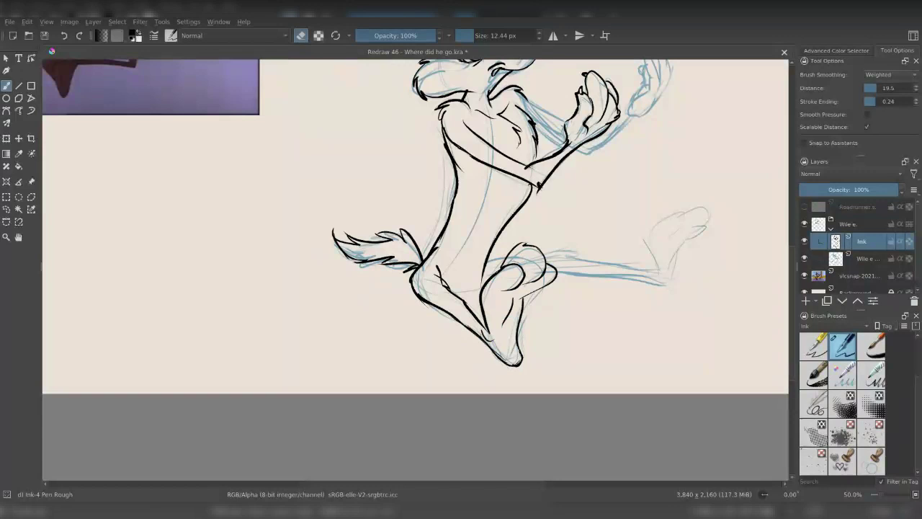
Ink the near foot's toes and claws and the short inner thigh line, erasing overlapping ink
key(e)
key(e)
mouse_move(517, 274)
mouse_down()
mouse_move(548, 255)
mouse_move(555, 279)
mouse_up()
key(e)
key(e)
key(e)
drag(453, 294, 491, 283)
key(e)
key(e)
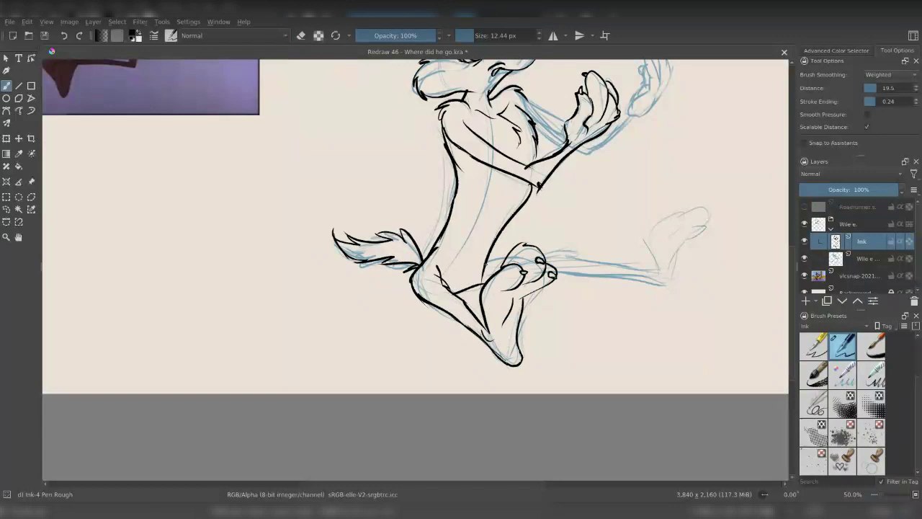
Ink the belly marking line running down the inside of the coyote's torso, erasing overlaps
drag(470, 155, 460, 241)
key(e)
drag(471, 201, 465, 232)
key(e)
mouse_move(477, 179)
mouse_down()
mouse_move(470, 224)
mouse_move(379, 205)
mouse_move(466, 132)
mouse_up()
Select the coyote's inked head, adjust it with a free transform and deselect it
key(-)
key(ctrl+shift+f)
key(ctrl+t)
drag(350, 93, 336, 78)
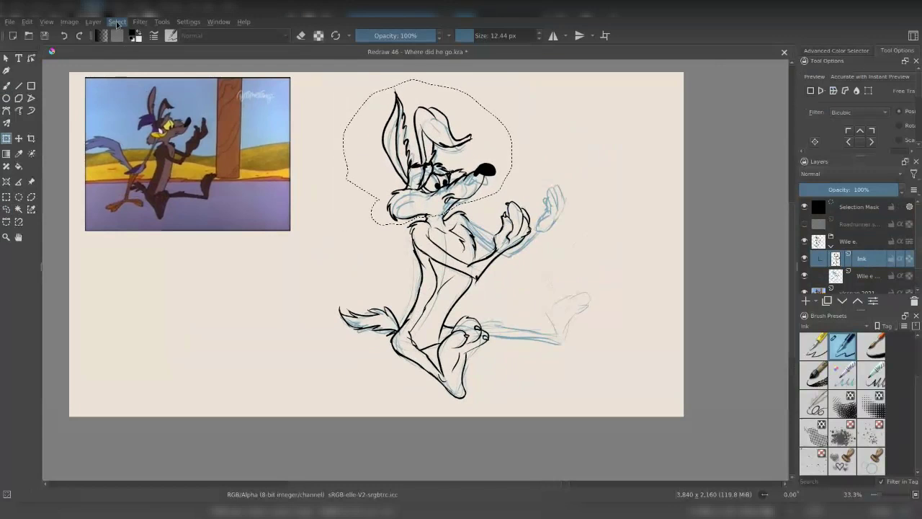
key(b)
key(ctrl+shift+a)
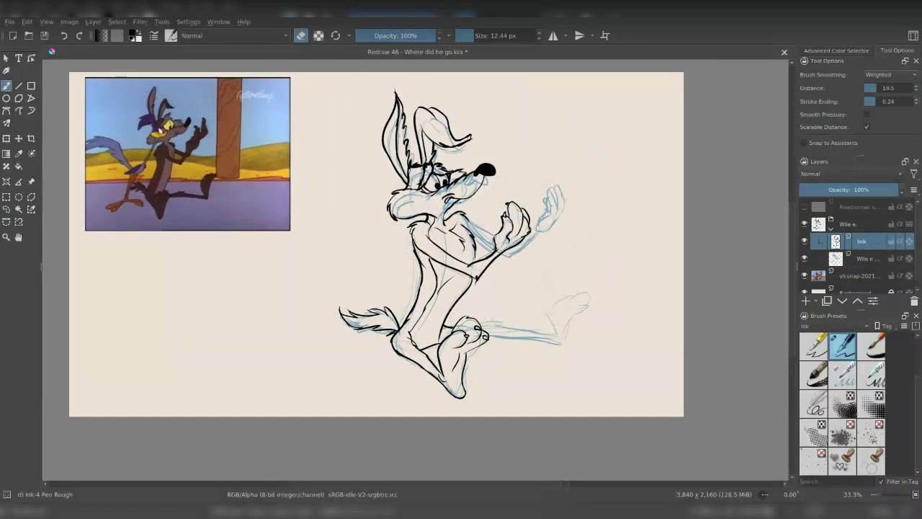
Ink the coyote's outstretched far leg and the outline of its raised foot, redoing one stroke
key(e)
scroll(551, 281, up, 2)
drag(353, 254, 462, 269)
drag(356, 271, 465, 284)
key(ctrl+z)
mouse_move(470, 203)
mouse_down()
mouse_move(502, 215)
mouse_move(475, 229)
mouse_up()
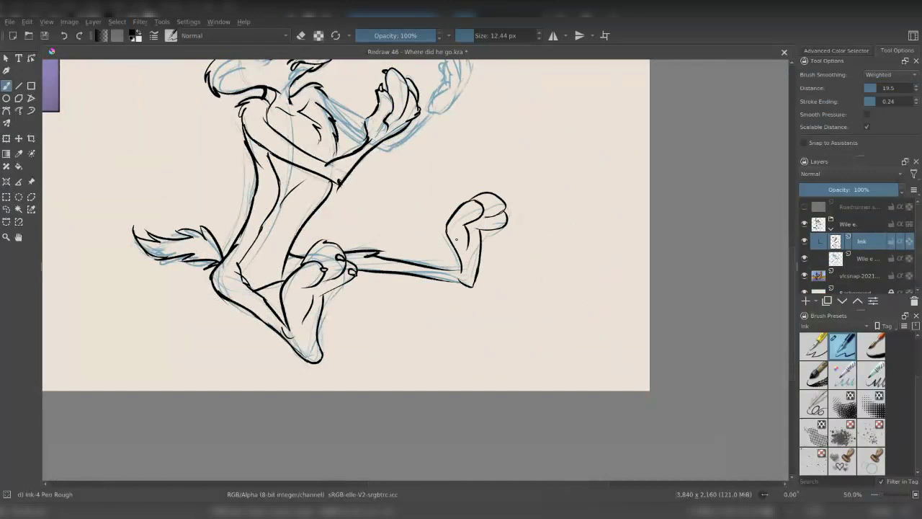
Ink the toes and claws on the coyote's raised far foot, erasing the lines they overlap
mouse_move(504, 205)
mouse_down()
mouse_move(485, 218)
mouse_move(497, 222)
mouse_move(477, 284)
mouse_move(484, 222)
mouse_move(492, 222)
mouse_up()
key(e)
key(e)
key(e)
key(e)
key(e)
key(e)
key(e)
key(e)
key(e)
key(e)
key(e)
key(e)
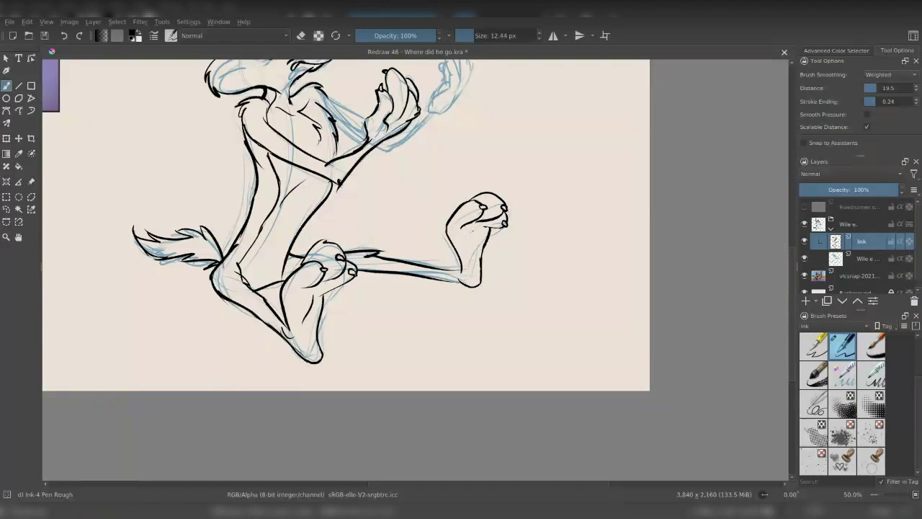
Refine the far leg's ankle lines and erase stray ink around the ankle and claws
key(e)
drag(459, 277, 461, 280)
key(e)
scroll(415, 161, up, 5)
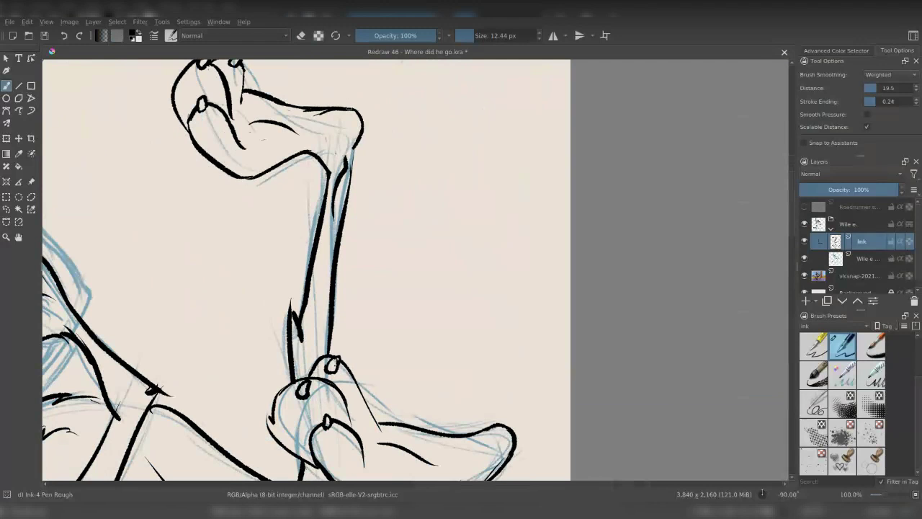
key(e)
key(5)
scroll(315, 113, down, 5)
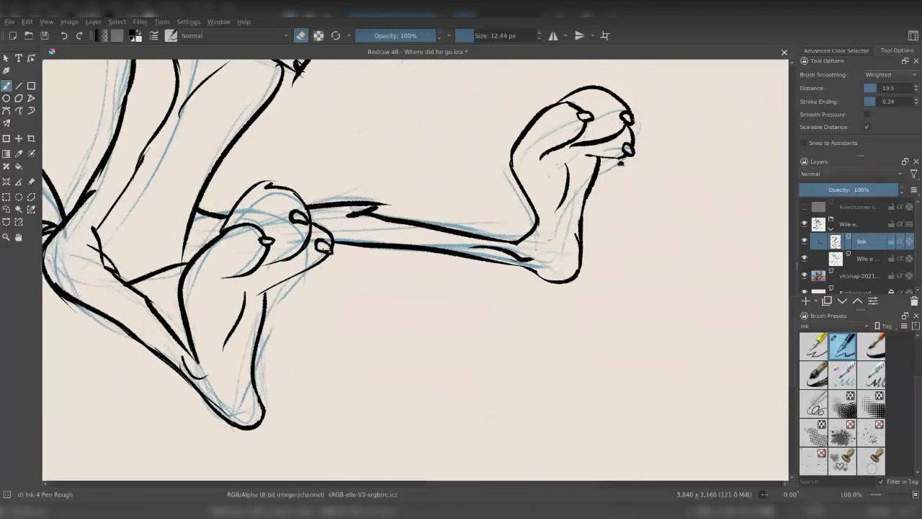
key(e)
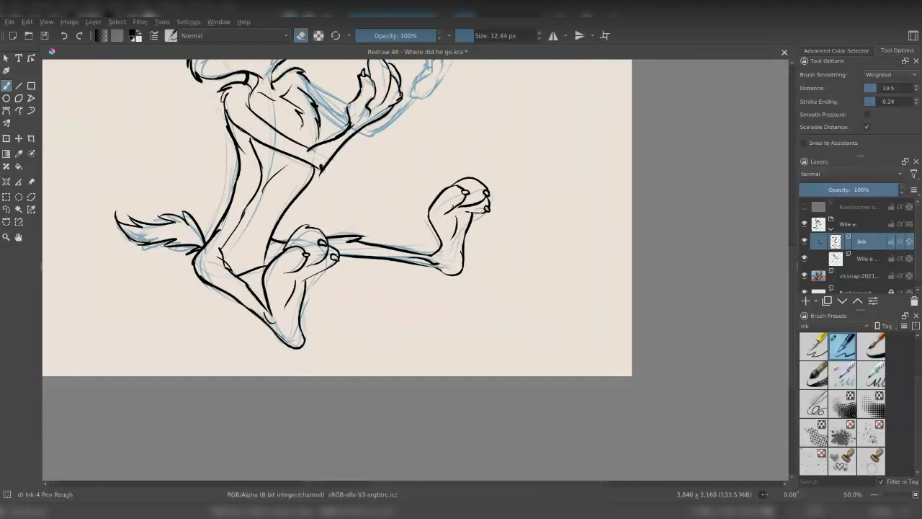
Ink the coyote's far arm and raised far hand with its clawed fingers, erasing overlaps
scroll(418, 180, down, 3)
scroll(418, 180, up, 4)
mouse_move(329, 261)
mouse_down()
mouse_move(389, 228)
mouse_move(435, 147)
mouse_up()
drag(406, 210, 418, 209)
drag(437, 121, 448, 153)
key(e)
key(e)
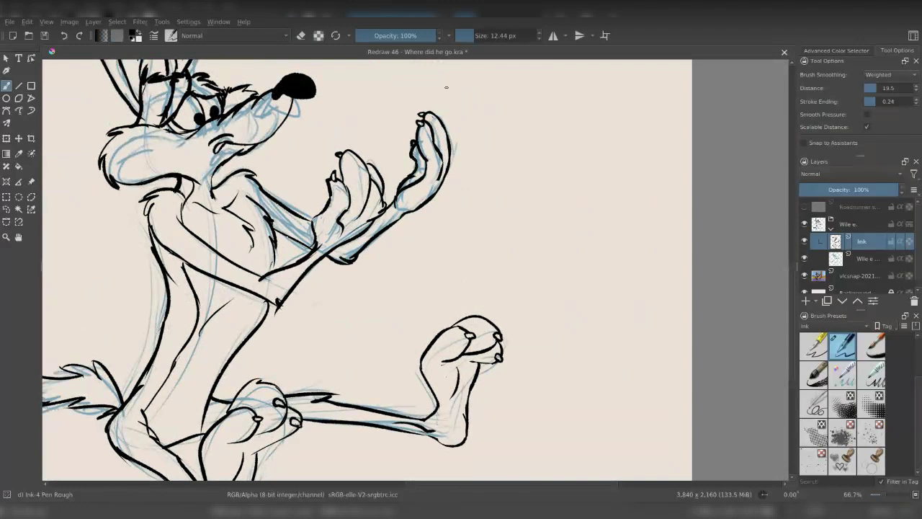
drag(425, 111, 501, 54)
scroll(525, 241, down, 4)
scroll(525, 240, up, 4)
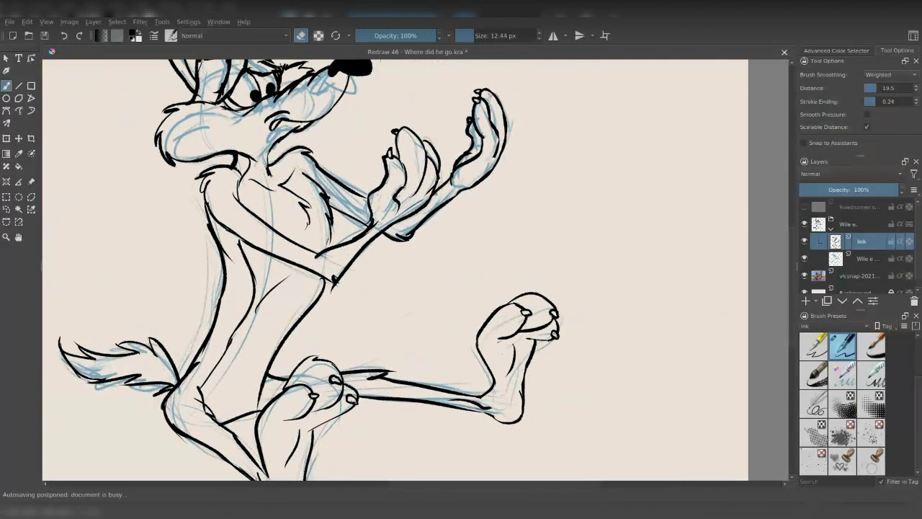
key(e)
scroll(492, 274, down, 3)
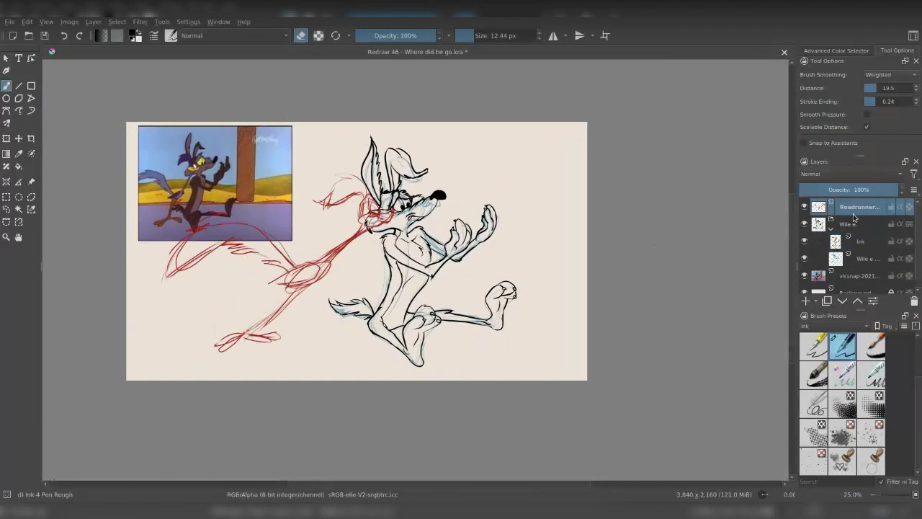
Hide the coyote's group and place the Roadrunner sketch and a new Ink layer in a group named Roadrunner
double_click(862, 213)
text(Roadrunner)
key(Return)
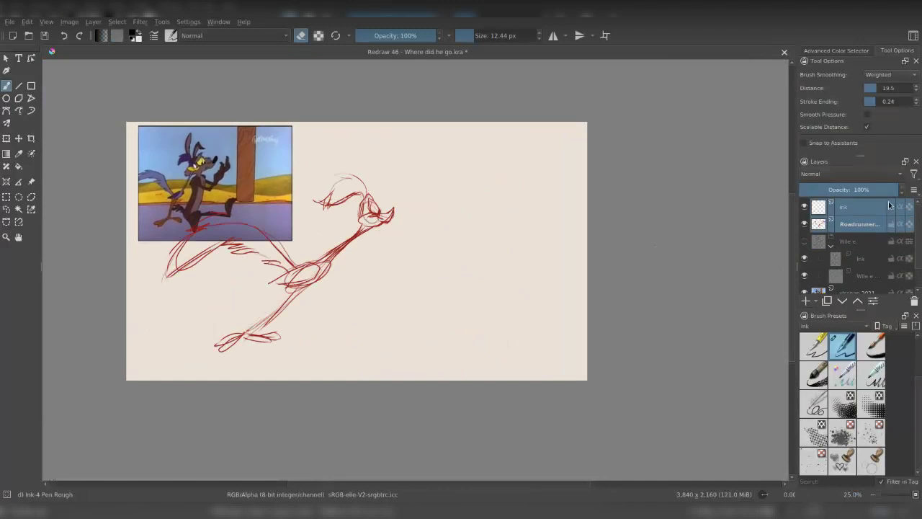
Ink the Roadrunner's curved beak, cheek and tall eyes over the red sketch
scroll(389, 239, up, 2)
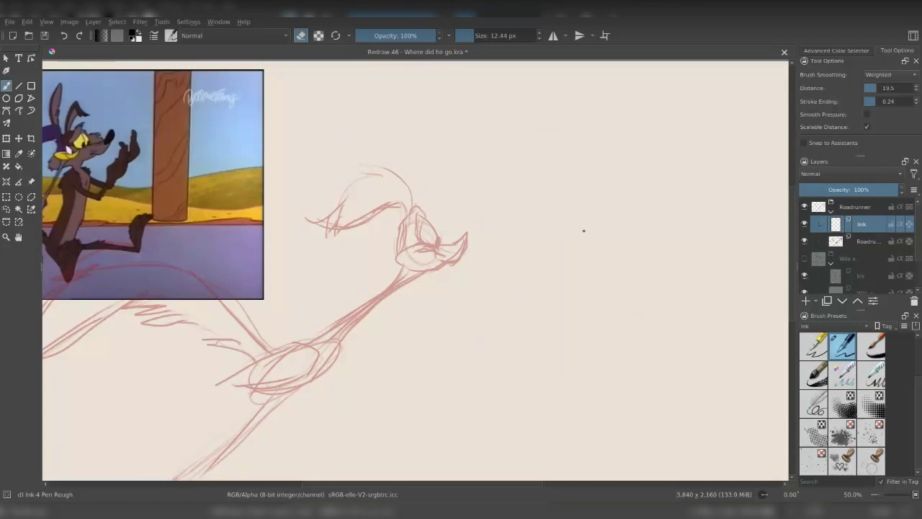
key(e)
key(plus)
mouse_move(430, 234)
mouse_down()
mouse_move(492, 215)
mouse_move(470, 257)
mouse_up()
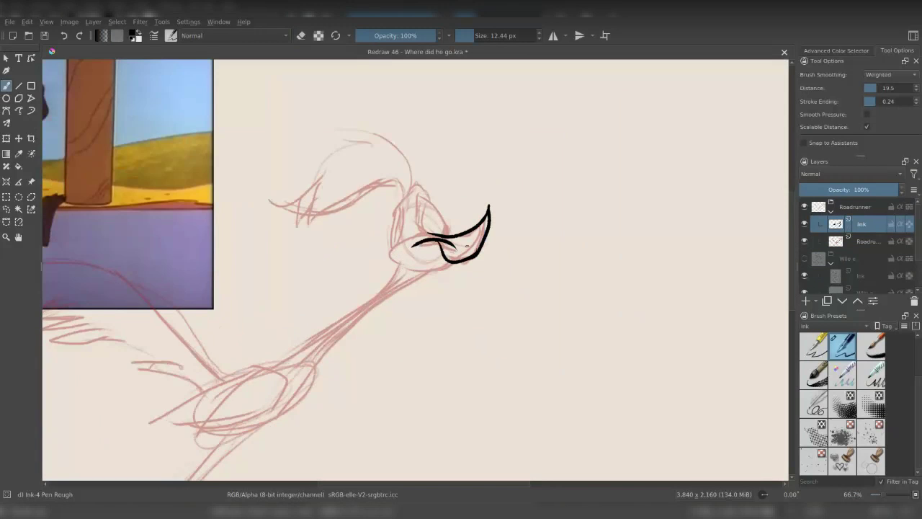
mouse_move(432, 229)
mouse_down()
mouse_move(421, 268)
mouse_move(443, 272)
mouse_up()
mouse_move(420, 193)
mouse_down()
mouse_move(449, 230)
mouse_move(509, 253)
mouse_up()
Ink the Roadrunner's swept-back head crest with its feathered tips and underside, erasing overlaps
mouse_move(475, 186)
mouse_down()
mouse_move(409, 177)
mouse_move(342, 232)
mouse_up()
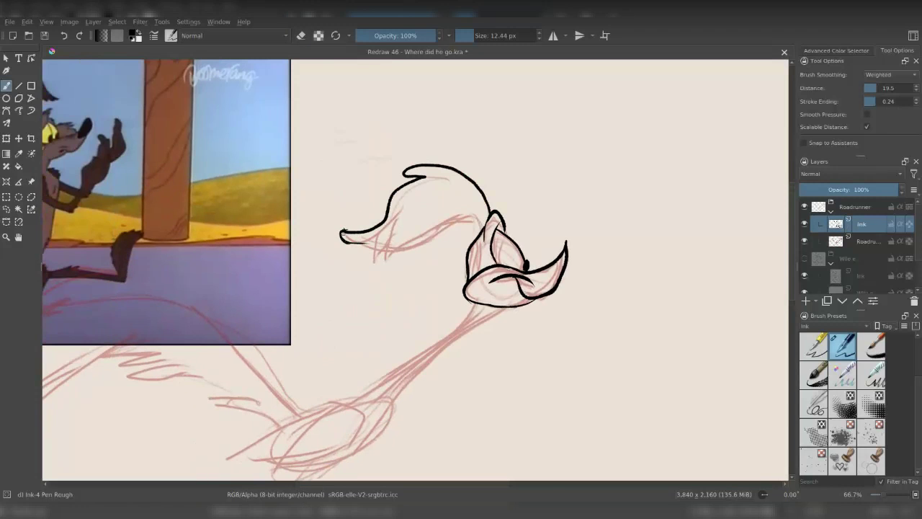
mouse_move(399, 241)
mouse_down()
mouse_move(479, 218)
mouse_move(444, 225)
mouse_move(467, 196)
mouse_move(432, 220)
mouse_up()
key(e)
key(e)
key(e)
key(e)
mouse_move(452, 254)
mouse_down()
mouse_move(433, 237)
mouse_move(439, 217)
mouse_move(348, 225)
mouse_up()
key(e)
key(e)
drag(348, 227, 437, 213)
drag(392, 238, 457, 200)
key(e)
key(e)
key(e)
Ink the two long neck lines running from the Roadrunner's head down to its body
mouse_move(428, 235)
mouse_down()
mouse_move(462, 221)
mouse_move(448, 234)
mouse_move(480, 221)
mouse_move(488, 236)
mouse_move(483, 215)
mouse_move(448, 259)
mouse_up()
key(e)
key(e)
key(e)
key(e)
key(5)
key(minus)
key(minus)
key(minus)
key(minus)
key(minus)
key(e)
drag(404, 272, 473, 227)
key(plus)
key(plus)
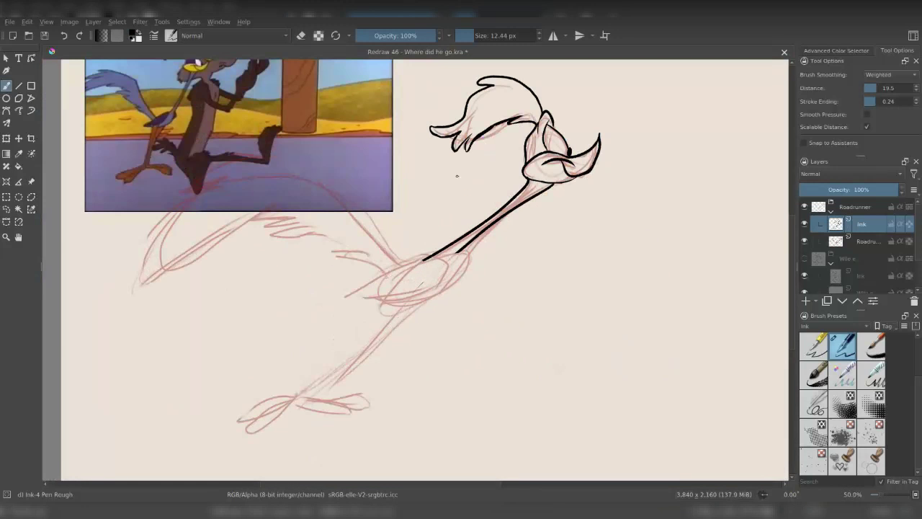
Ink the Roadrunner's oval wing, breast and lower belly feathers, erasing overlapping lines
mouse_move(448, 285)
mouse_down()
mouse_move(362, 294)
mouse_move(435, 295)
mouse_move(409, 306)
mouse_up()
key(e)
key(e)
key(e)
key(e)
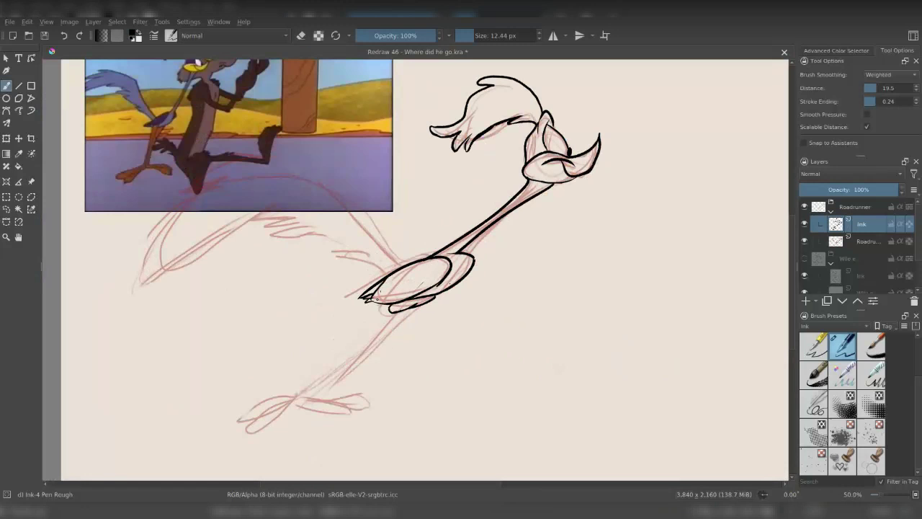
key(e)
key(e)
mouse_move(441, 283)
mouse_down()
mouse_move(461, 274)
mouse_move(469, 246)
mouse_up()
key(e)
key(e)
drag(418, 274, 443, 265)
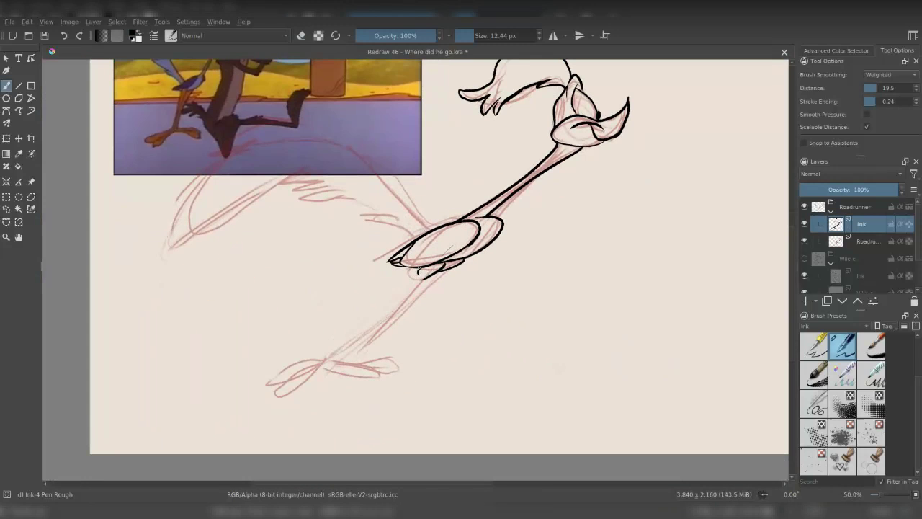
Reduce the brush size to 9.44 px and ink the Roadrunner's thin legs down to the ankles
scroll(418, 274, down, 4)
drag(404, 288, 476, 216)
scroll(475, 230, up, 4)
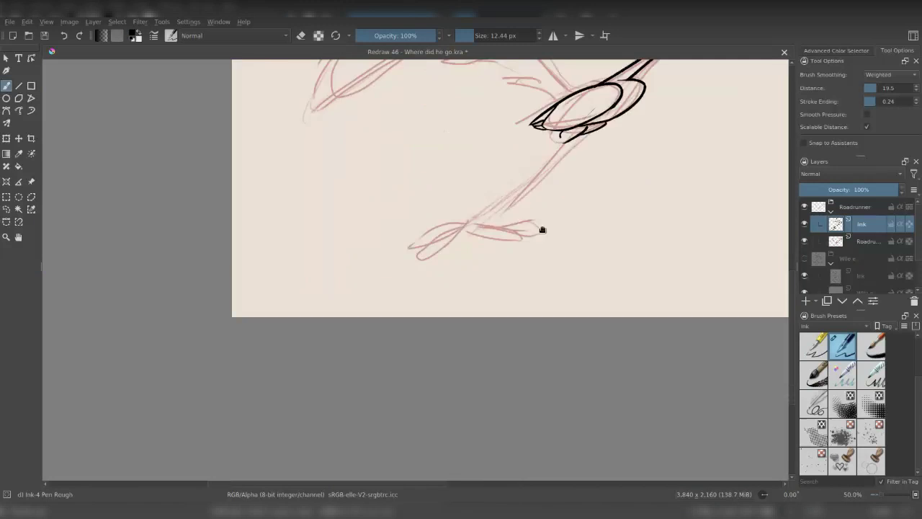
drag(543, 230, 436, 243)
click(894, 87)
key(bracketleft)
mouse_move(451, 147)
mouse_down()
mouse_move(399, 210)
mouse_move(354, 236)
mouse_up()
mouse_move(470, 147)
mouse_down()
mouse_move(358, 249)
mouse_move(384, 235)
mouse_up()
key(e)
key(e)
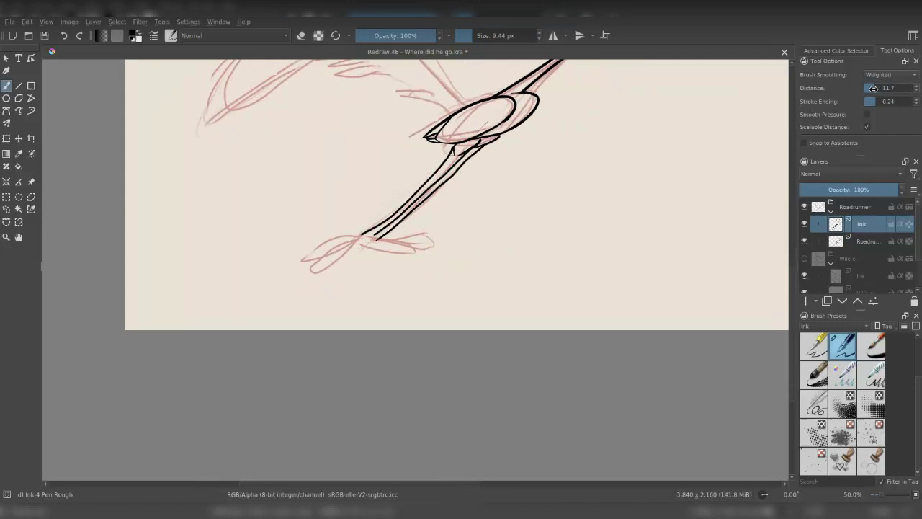
Set the brush smoothing distance to 36.8 and round off the feather tuft at the top of the leg
key(e)
key(e)
key(e)
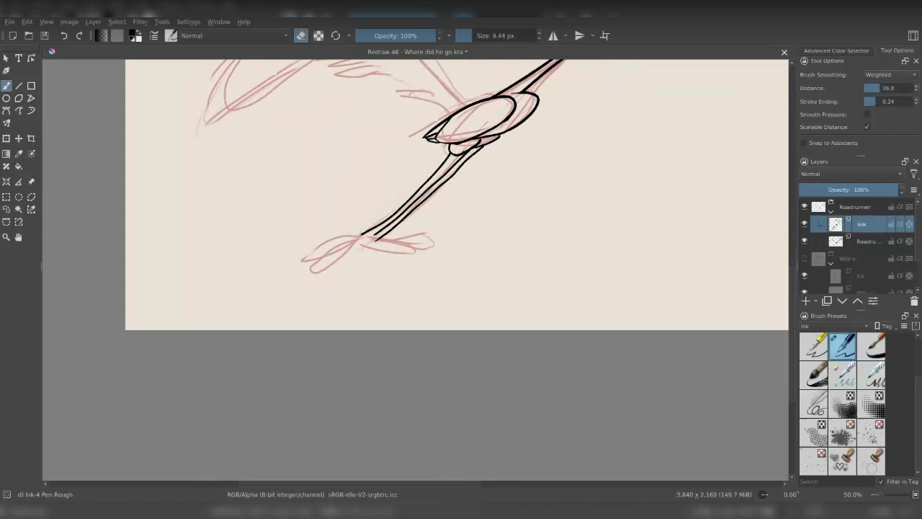
key(e)
Ink the Roadrunner's left-pointing toes with their joint lines and claws, erasing overlaps
mouse_move(432, 216)
mouse_down()
mouse_move(495, 181)
mouse_move(362, 242)
mouse_move(343, 234)
mouse_move(358, 246)
mouse_up()
key(e)
key(e)
key(e)
key(e)
key(e)
key(e)
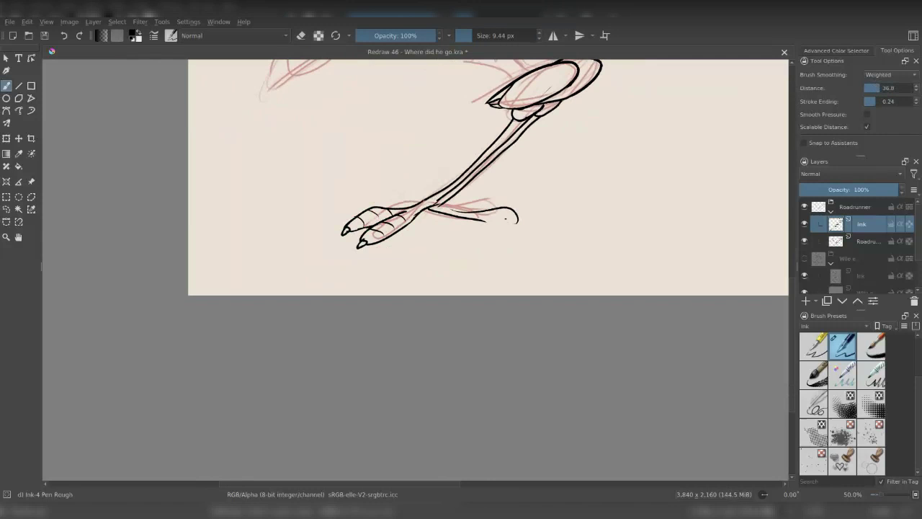
Complete the Roadrunner's right-pointing toes with their joint lines and claws
key(e)
key(e)
drag(510, 205, 424, 417)
key(e)
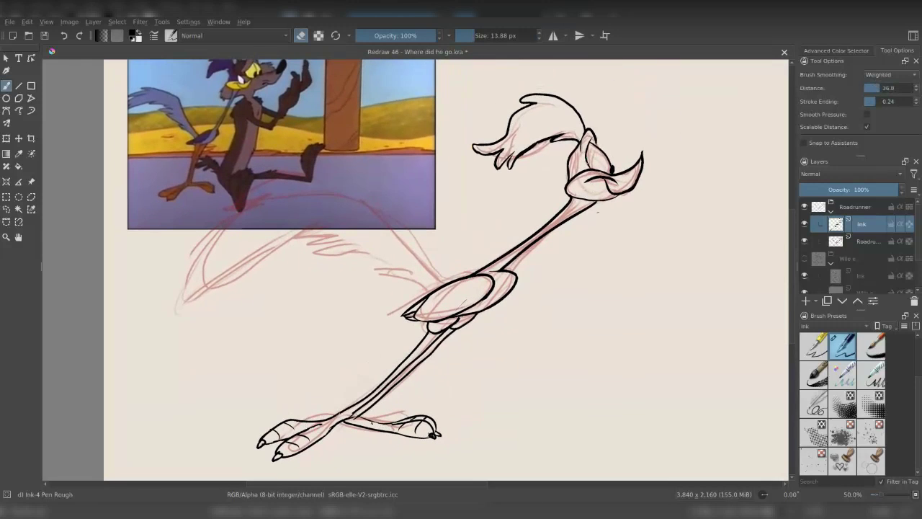
Rework the Roadrunner's right-pointing foot into fuller, rounded toes with joint lines, erasing the old overlapping lines
drag(372, 424, 386, 317)
key(e)
mouse_move(321, 310)
mouse_down()
mouse_move(439, 306)
mouse_move(477, 320)
mouse_move(430, 331)
mouse_move(432, 353)
mouse_up()
key(e)
key(e)
drag(446, 308, 482, 352)
key(e)
key(e)
drag(414, 315, 432, 333)
key(2)
scroll(433, 317, up, 3)
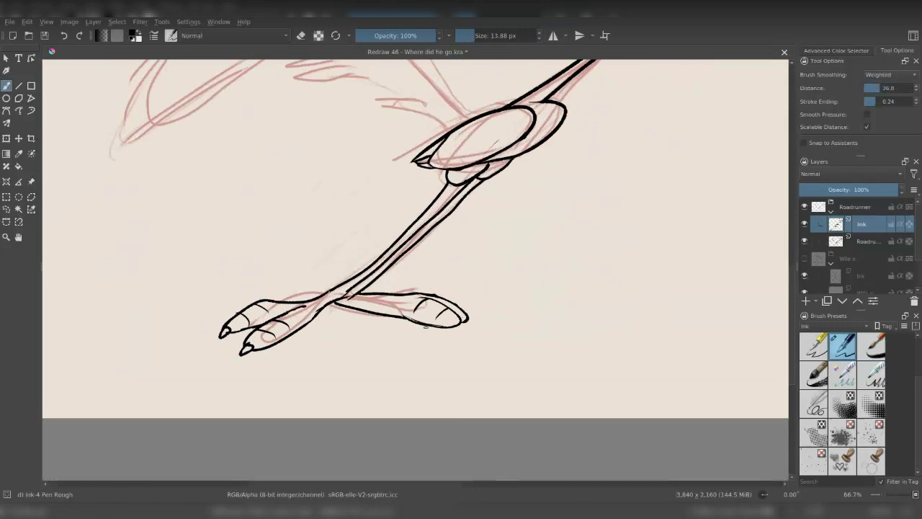
Raise the brush smoothing distance to about 249 for long strokes along the Roadrunner's tail
mouse_move(404, 180)
mouse_down()
mouse_move(453, 346)
mouse_move(454, 411)
mouse_move(504, 415)
mouse_up()
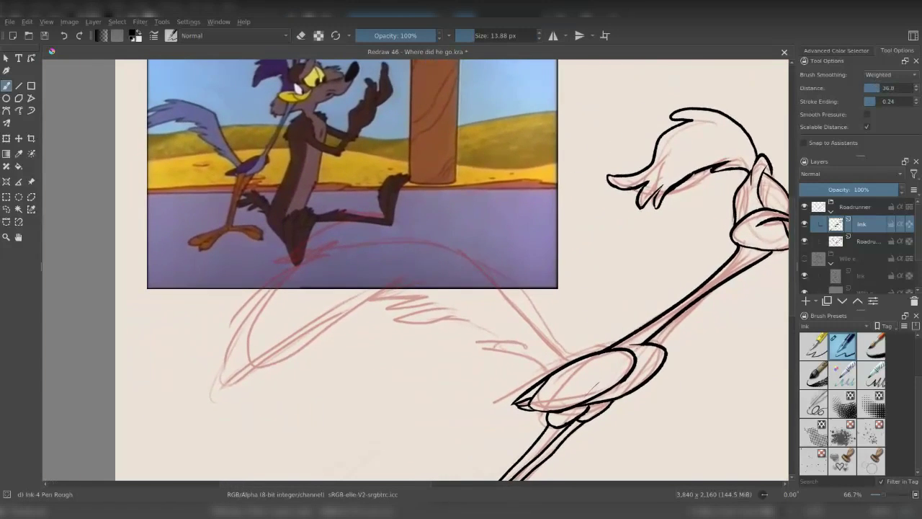
scroll(461, 273, down, 1)
scroll(461, 274, up, 2)
key(e)
key(e)
key(e)
drag(471, 245, 401, 302)
scroll(484, 204, down, 2)
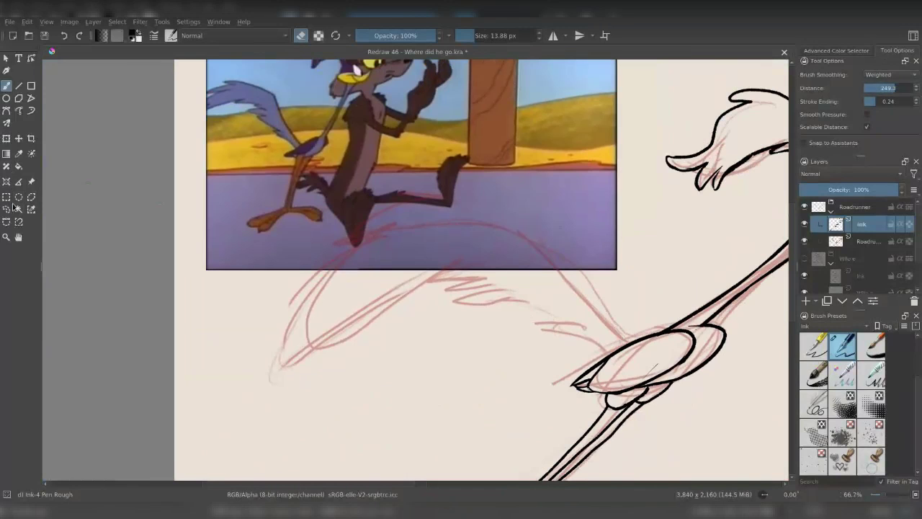
On the Roadrunner sketch layer, transform the tail sketch slightly left and down, and return to the ink layer
key(Page_Down)
key(ctrl+t)
drag(586, 309, 569, 323)
key(Return)
key(Page_Up)
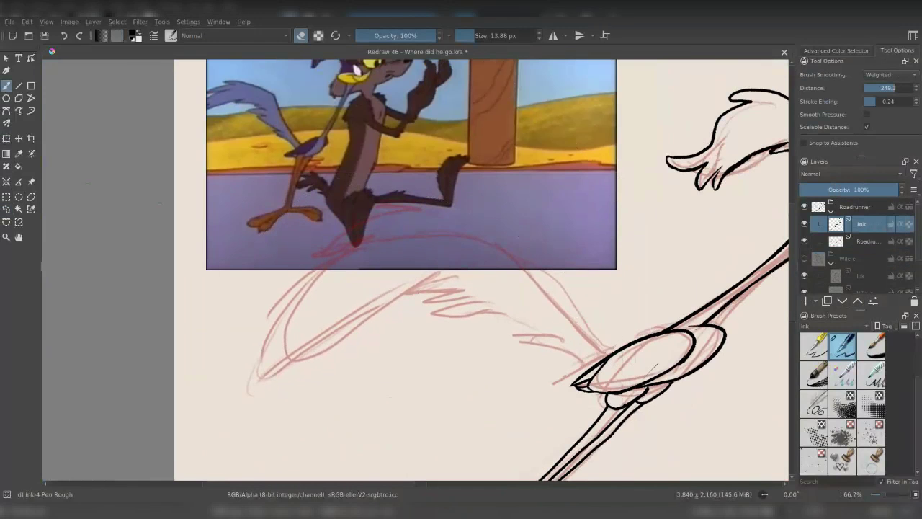
Ink the tail's long upper edge down to the body, its pointed end feathers and its lower edge
mouse_move(285, 261)
mouse_down()
mouse_move(475, 229)
mouse_move(611, 353)
mouse_up()
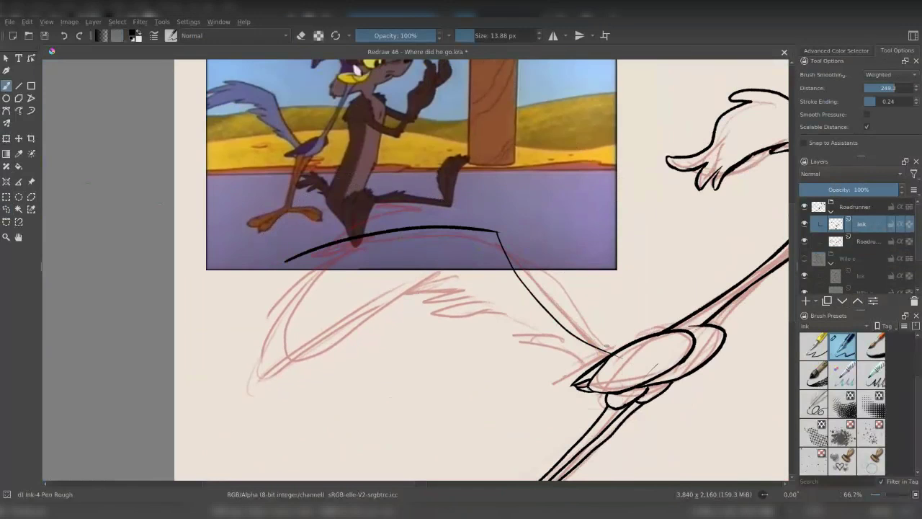
mouse_move(319, 278)
mouse_down()
mouse_move(389, 238)
mouse_move(339, 356)
mouse_up()
mouse_move(267, 422)
mouse_down()
mouse_move(438, 311)
mouse_move(494, 288)
mouse_move(565, 330)
mouse_up()
Set the brush smoothing distance to 23.6 and ink ragged feather tufts along the underside of the tail
drag(472, 287, 534, 309)
mouse_move(441, 273)
mouse_down()
mouse_move(494, 288)
mouse_move(484, 303)
mouse_move(504, 263)
mouse_move(340, 267)
mouse_move(360, 231)
mouse_up()
key(e)
key(e)
key(ctrl+z)
drag(344, 278, 360, 229)
drag(310, 309, 375, 244)
drag(375, 249, 433, 148)
mouse_move(407, 231)
mouse_down()
mouse_move(445, 162)
mouse_move(400, 199)
mouse_move(364, 249)
mouse_up()
Refine the tail's underside tufts by alternately erasing overlaps and redrawing the larger rounded feathers
key(e)
drag(360, 194, 378, 260)
key(e)
key(e)
mouse_move(378, 166)
mouse_down()
mouse_move(382, 267)
mouse_move(389, 191)
mouse_up()
key(e)
drag(353, 245, 376, 194)
key(e)
drag(354, 237, 333, 289)
mouse_move(387, 166)
mouse_down()
mouse_move(365, 208)
mouse_move(372, 243)
mouse_move(393, 200)
mouse_move(369, 288)
mouse_up()
key(e)
key(e)
key(e)
key(e)
mouse_move(392, 202)
mouse_down()
mouse_move(335, 288)
mouse_move(328, 325)
mouse_up()
key(e)
key(ctrl+z)
key(ctrl+z)
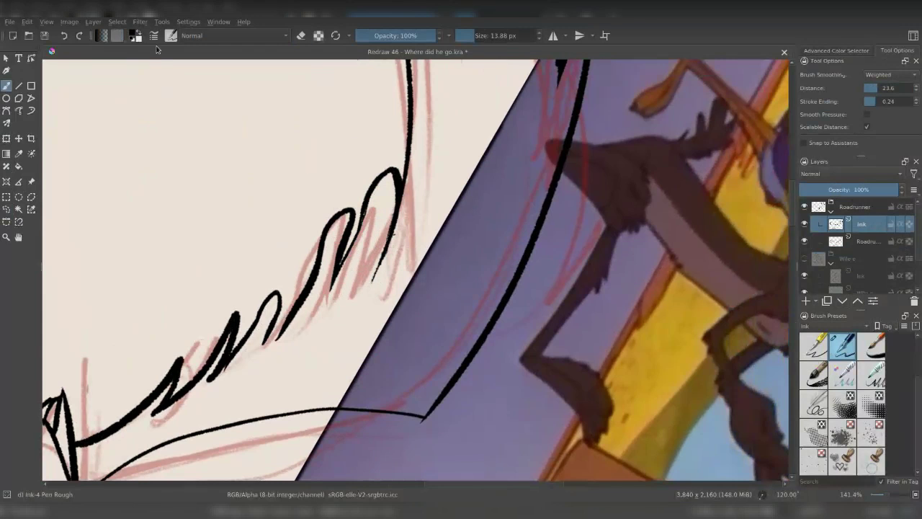
Straighten the canvas and rework the join between the tail's lower edge and its outermost underside tuft
key(5)
key(e)
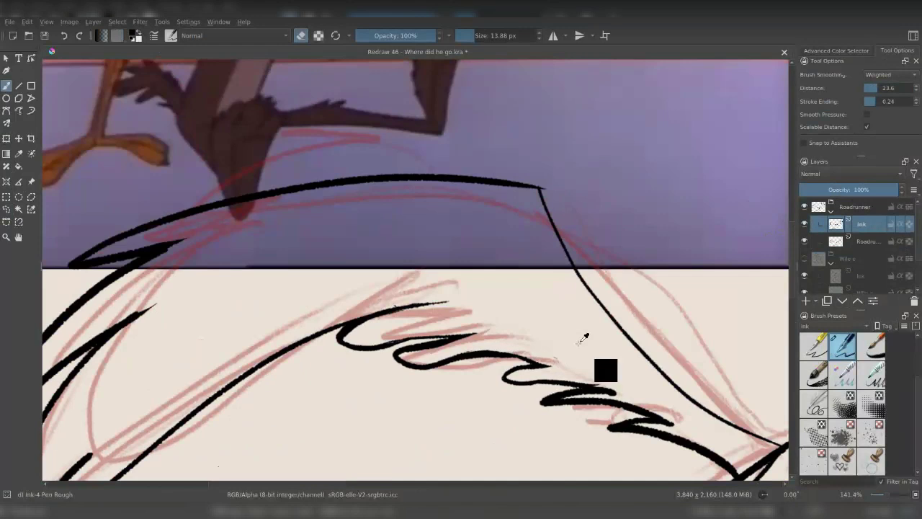
key(minus)
key(minus)
key(minus)
key(1)
mouse_move(381, 317)
mouse_down()
mouse_move(407, 299)
mouse_move(335, 333)
mouse_up()
key(e)
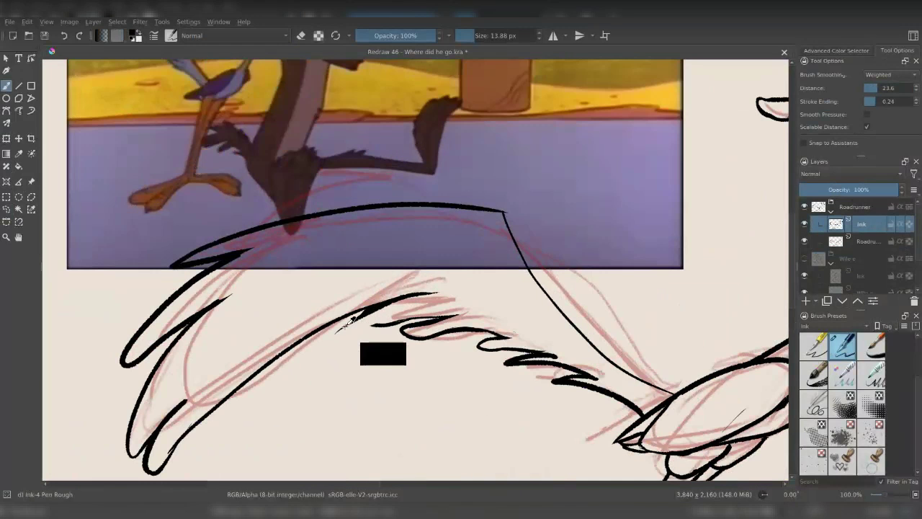
key(e)
mouse_move(382, 309)
mouse_down()
mouse_move(412, 293)
mouse_move(364, 321)
mouse_move(455, 317)
mouse_up()
key(e)
key(e)
key(e)
key(e)
drag(400, 330, 427, 335)
key(e)
key(e)
drag(377, 316, 350, 321)
key(e)
drag(346, 325, 461, 317)
key(e)
Hide the Roadrunner sketch and add a paint layer beneath the Roadrunner's ink
key(minus)
key(minus)
key(minus)
key(minus)
click(806, 241)
click(804, 258)
click(804, 258)
key(e)
key(plus)
key(Insert)
Fill the Roadrunner's tail, body and neck with muted blue-purple
click(19, 166)
click(216, 285)
click(356, 288)
drag(356, 288, 416, 256)
Sample the leg colour from the reference image and fill the Roadrunner's legs and feet with orange-brown
ctrl+click(192, 222)
click(335, 380)
click(315, 376)
click(315, 373)
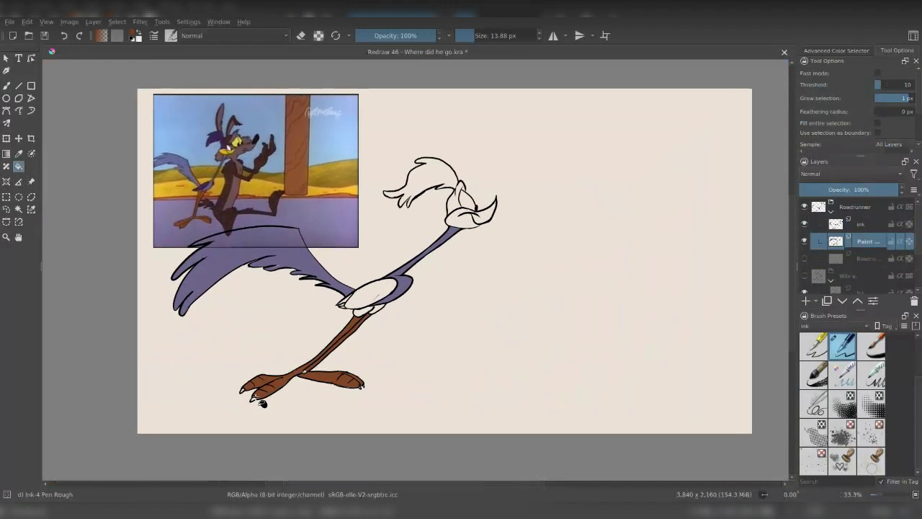
Touch up the Roadrunner's claws in orange-brown, then colour the wing dark purple and the thigh tufts blue-purple
key(plus)
key(plus)
key(b)
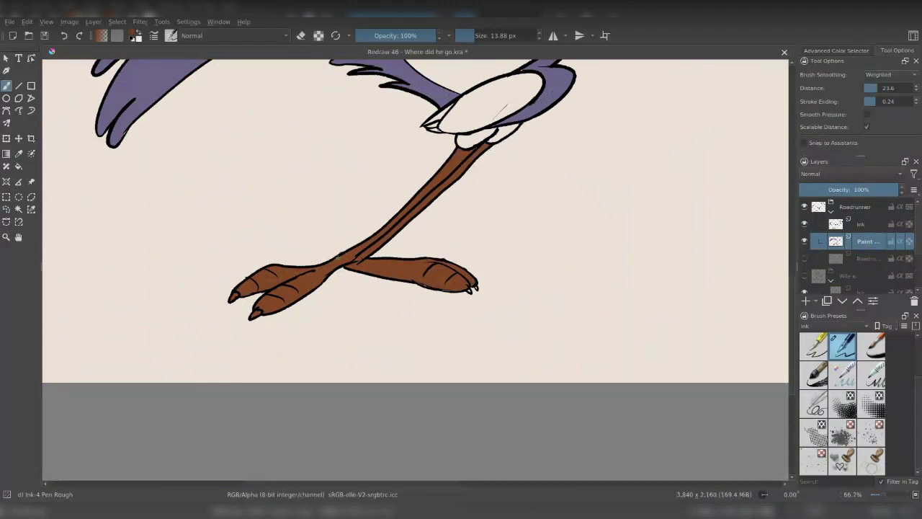
drag(482, 147, 415, 307)
click(428, 273)
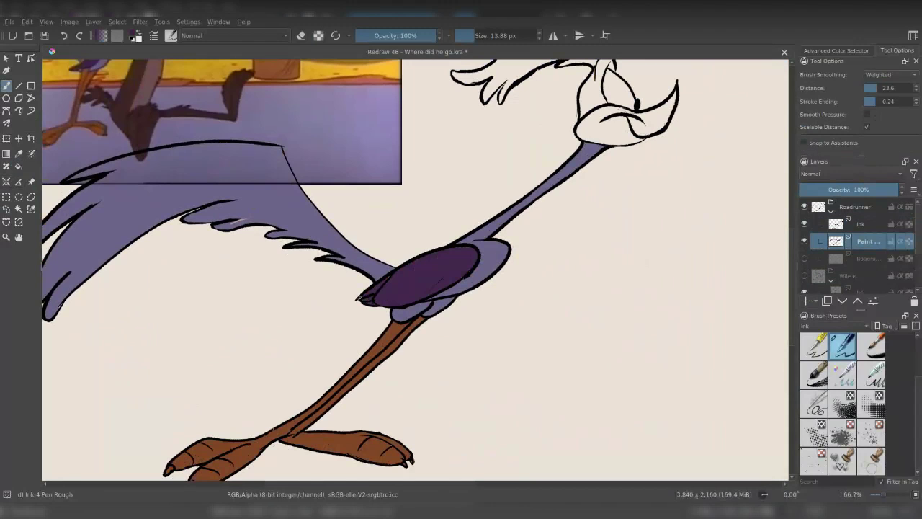
Fill the Roadrunner's crest and head dark purple and the beak yellow
drag(601, 93, 576, 288)
key(f)
click(585, 289)
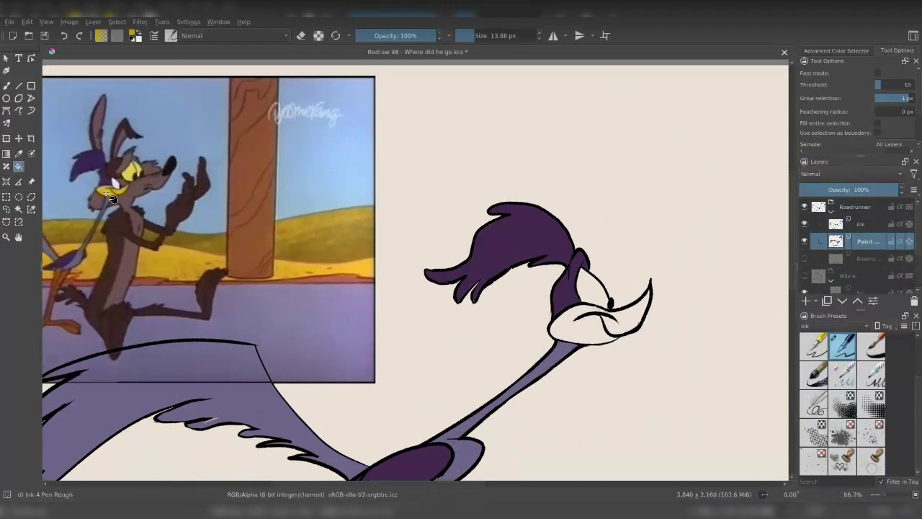
click(605, 306)
Hide the Roadrunner group, show the Wile E. group without its sketch, and add a paint layer beneath its ink
key(minus)
key(minus)
click(808, 227)
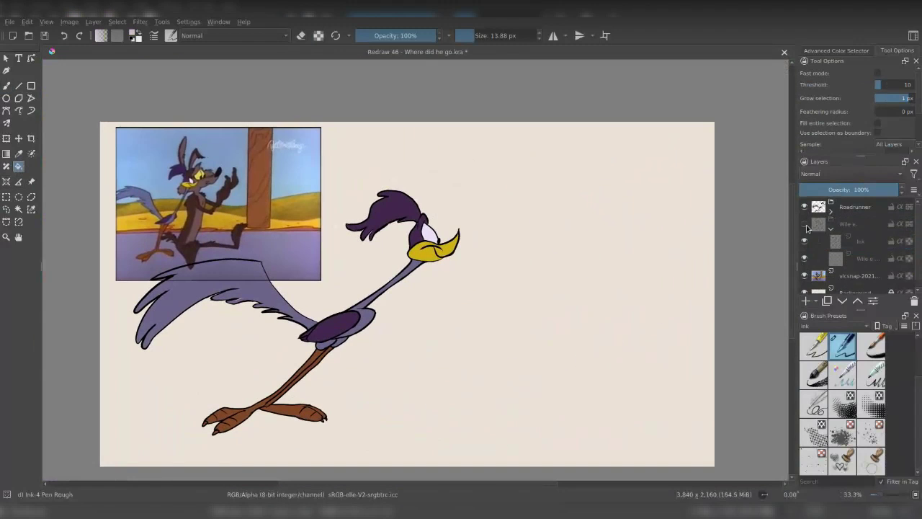
click(805, 225)
click(805, 207)
click(868, 258)
Fill Wile E. Coyote's outstretched leg, arms, chest and muzzle with dark brown
click(558, 382)
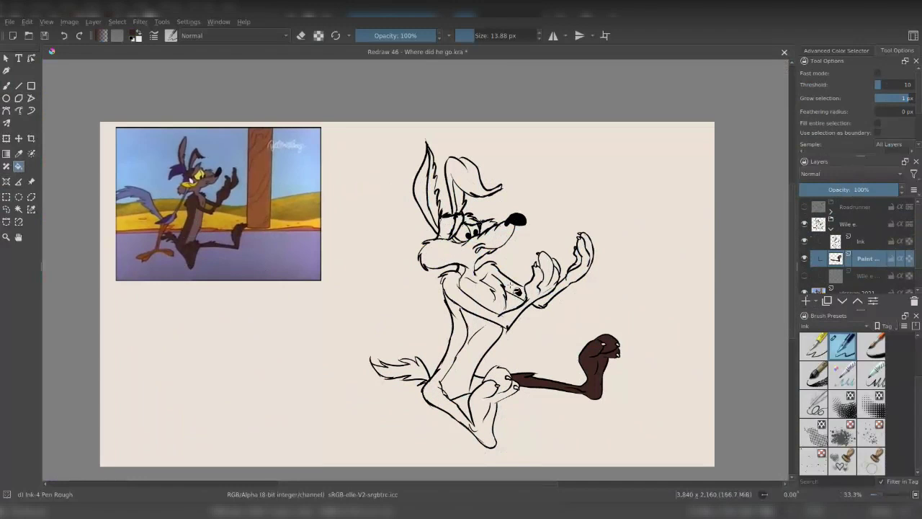
click(511, 286)
key(b)
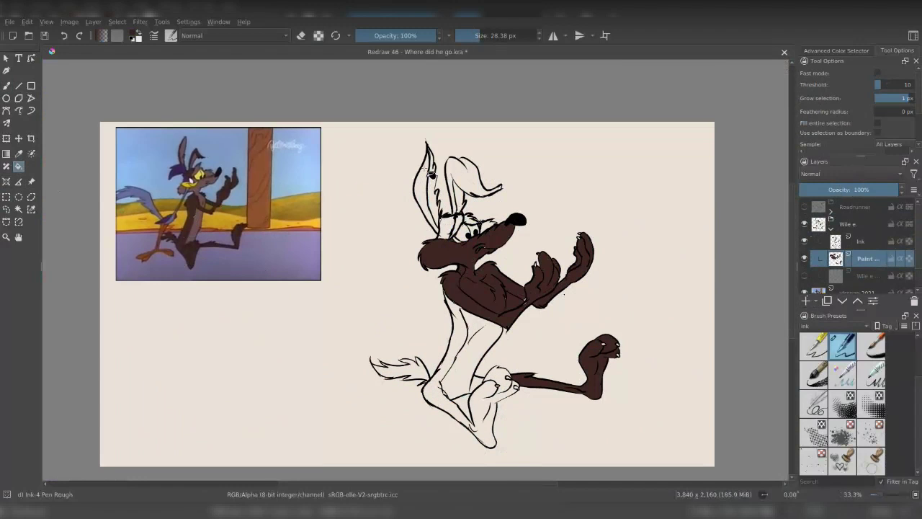
Paint the coyote's ears, upper head and neck fur dark brown with a 28.38 px brush
drag(425, 158, 433, 224)
drag(454, 166, 497, 191)
scroll(407, 288, down, 1)
drag(443, 216, 475, 241)
scroll(407, 289, down, 2)
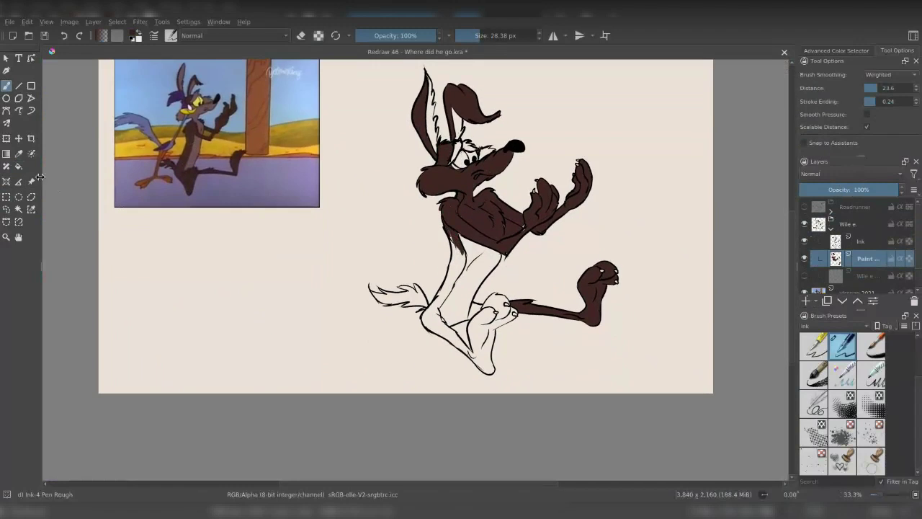
Reduce the brush size to 13.13 px and colour the coyote's tail, bent leg and near feet dark brown
scroll(170, 219, up, 2)
key([)
key([)
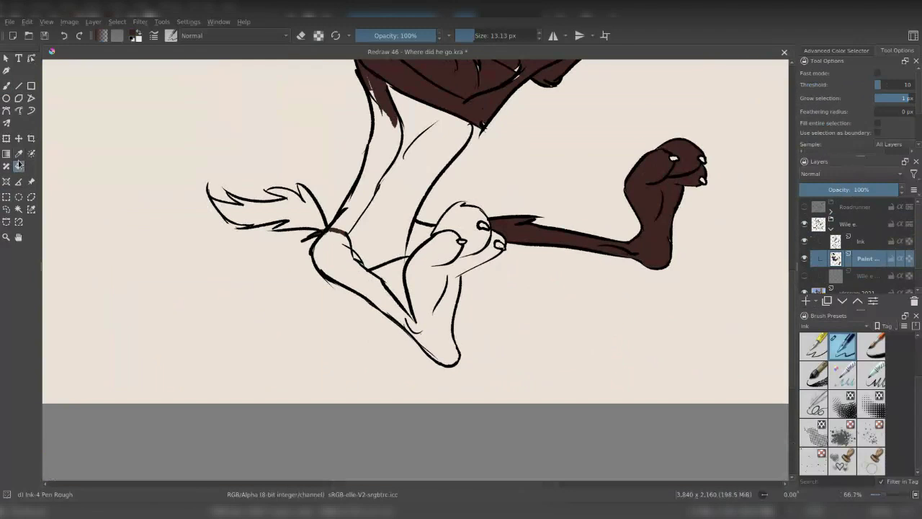
mouse_move(216, 194)
mouse_down()
mouse_move(317, 217)
mouse_move(253, 181)
mouse_up()
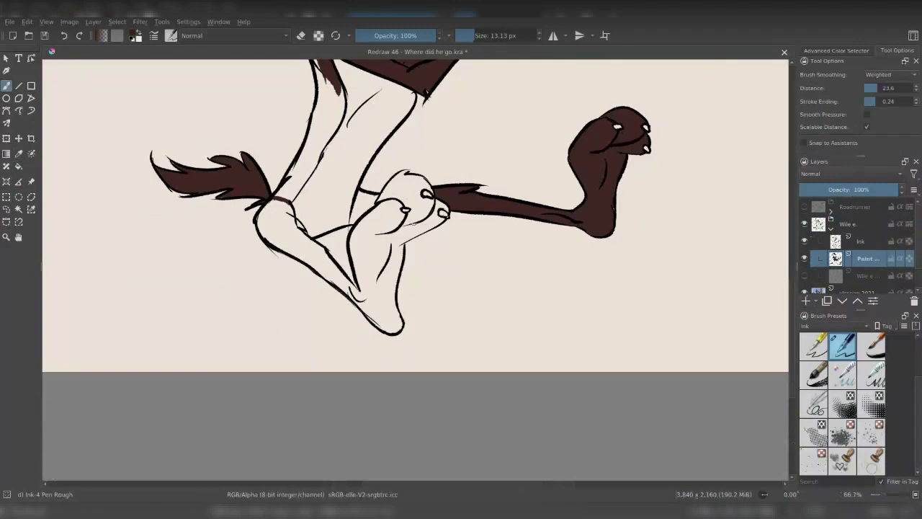
mouse_move(354, 288)
mouse_down()
mouse_move(364, 202)
mouse_move(403, 174)
mouse_up()
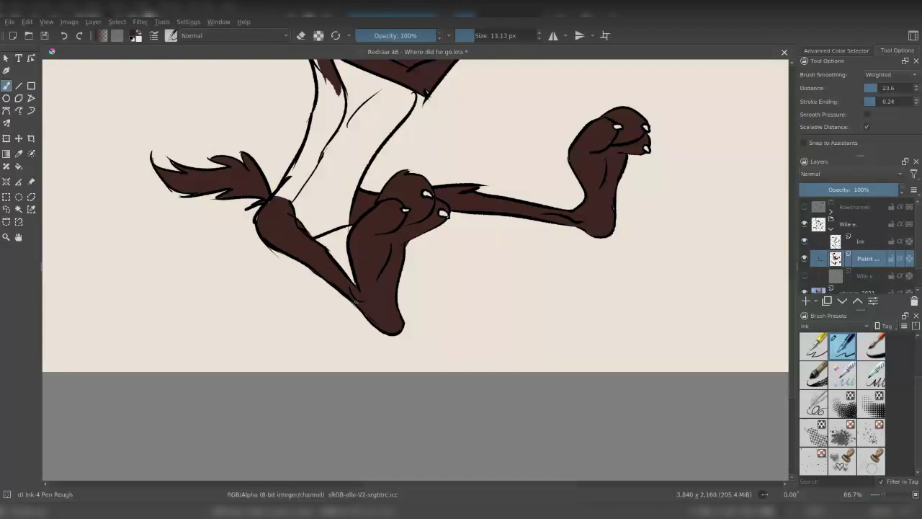
Paint the dark brown strip along the coyote's back down to the hip and clean up its edges
drag(418, 216, 401, 288)
drag(317, 136, 255, 277)
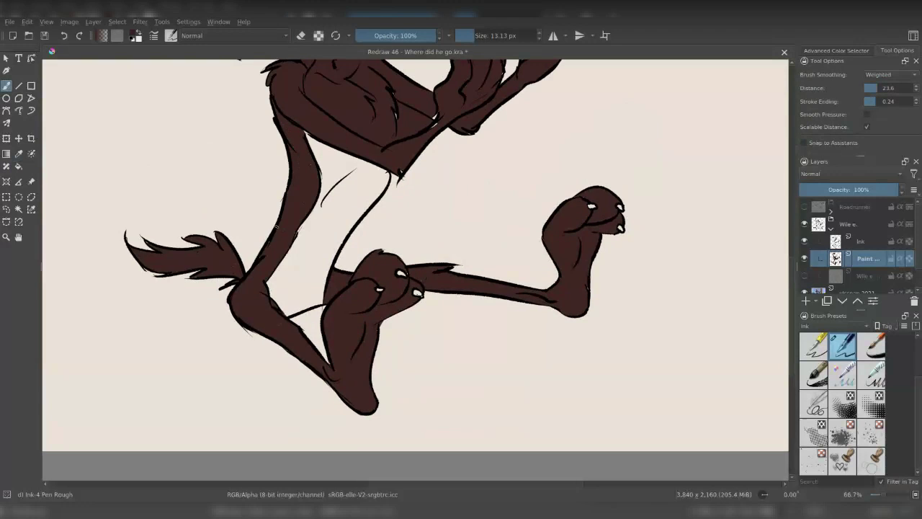
drag(401, 180, 366, 291)
key(e)
mouse_move(375, 238)
mouse_down()
mouse_move(396, 225)
mouse_move(378, 215)
mouse_move(416, 344)
mouse_move(740, 509)
mouse_up()
key(e)
Colour the coyote's inner ears, brow and muzzle with lighter mauve-brown
drag(648, 288, 315, 210)
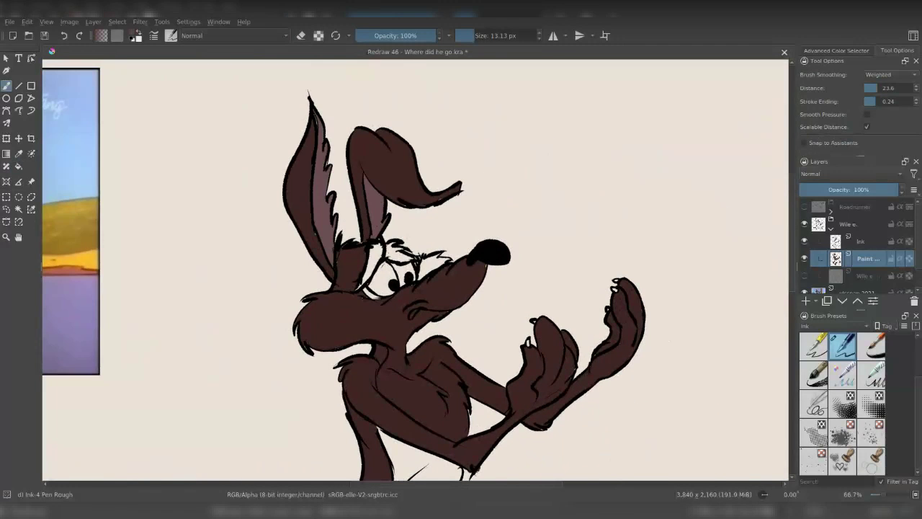
drag(461, 288, 448, 209)
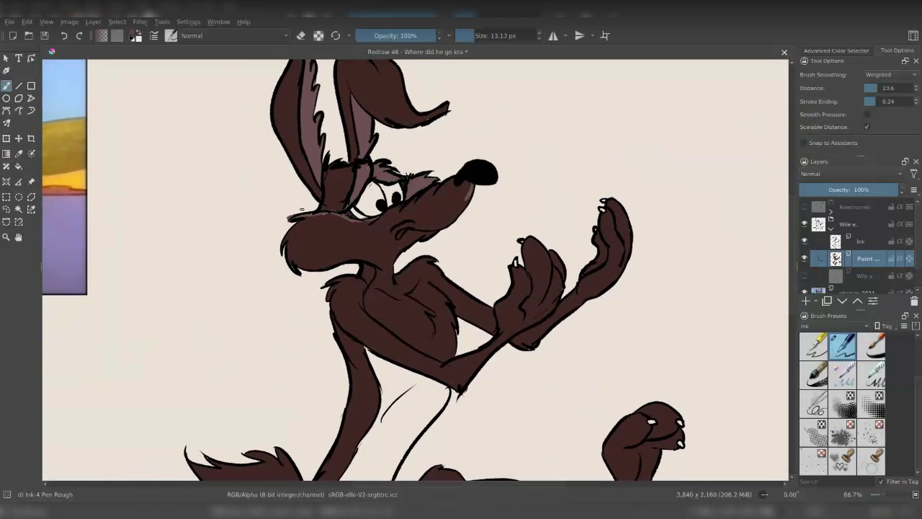
key(f)
click(384, 250)
Fill the coyote's belly and chest with the same mauve-brown
scroll(382, 248, down, 4)
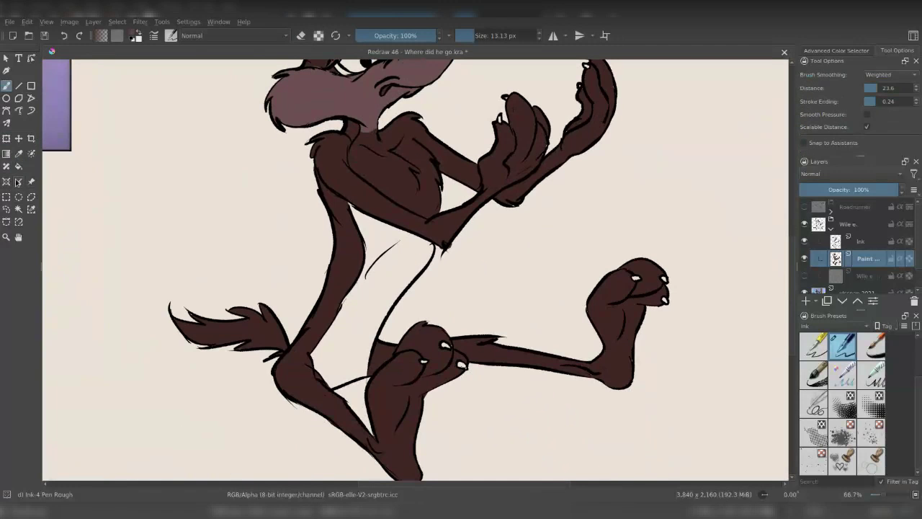
click(381, 247)
key(b)
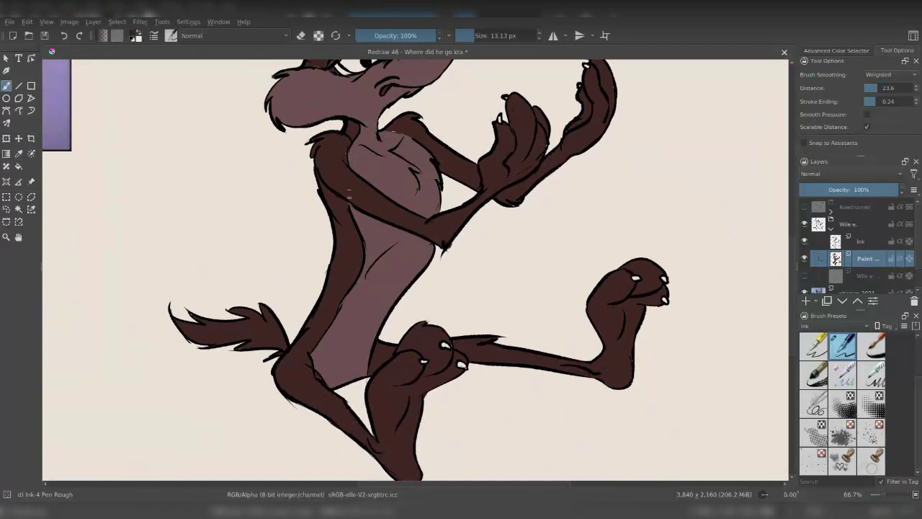
Paint the coyote's eyes yellow with red lower rims
drag(500, 241, 481, 367)
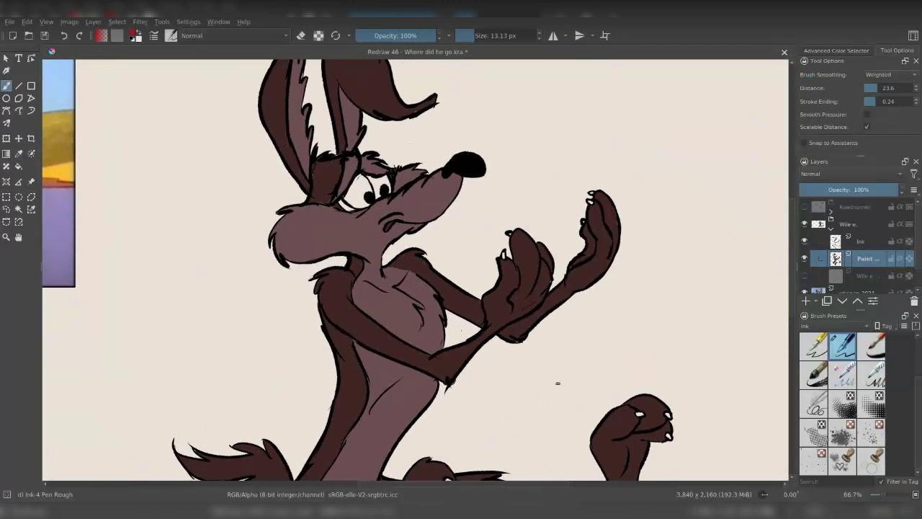
drag(57, 274, 22, 274)
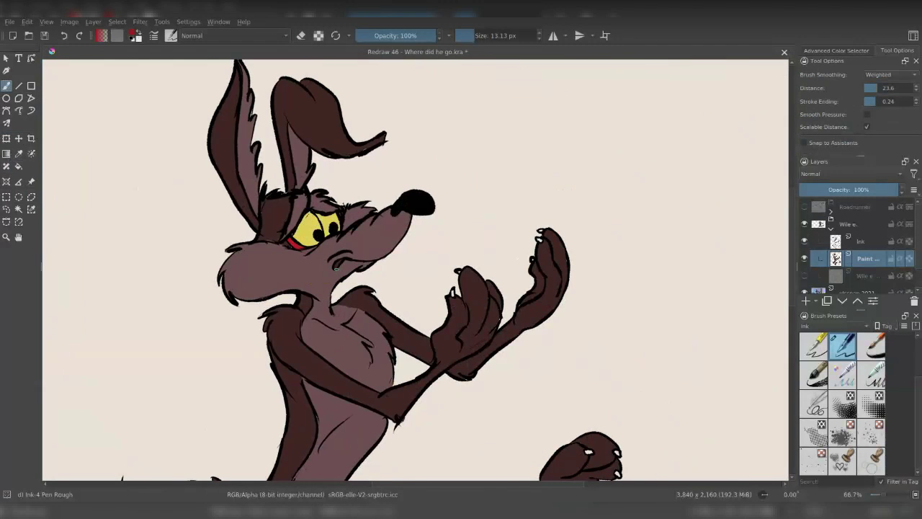
ctrl+click(303, 199)
Paint the coyote's mouth red and colour the hand and foot claws dark, reducing the brush size to 8.63 px
scroll(377, 272, up, 3)
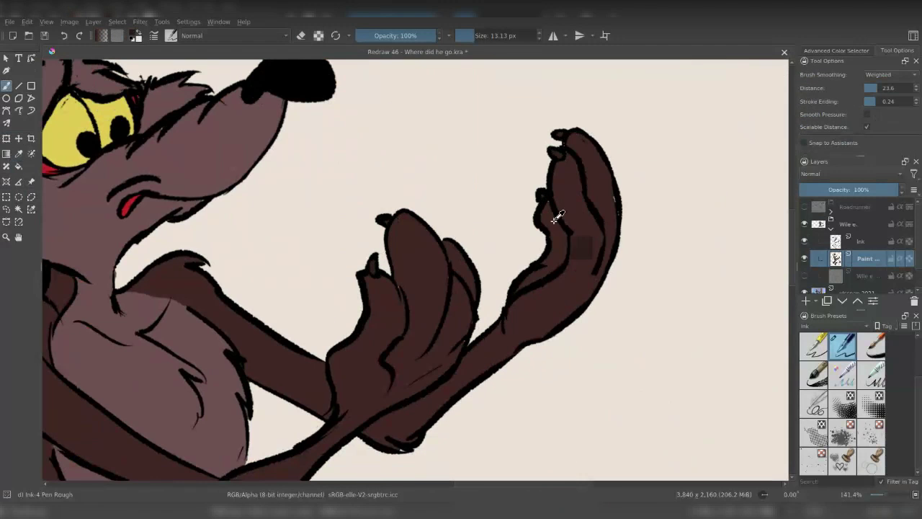
scroll(453, 344, down, 3)
scroll(453, 345, up, 3)
scroll(423, 224, down, 3)
scroll(423, 224, up, 3)
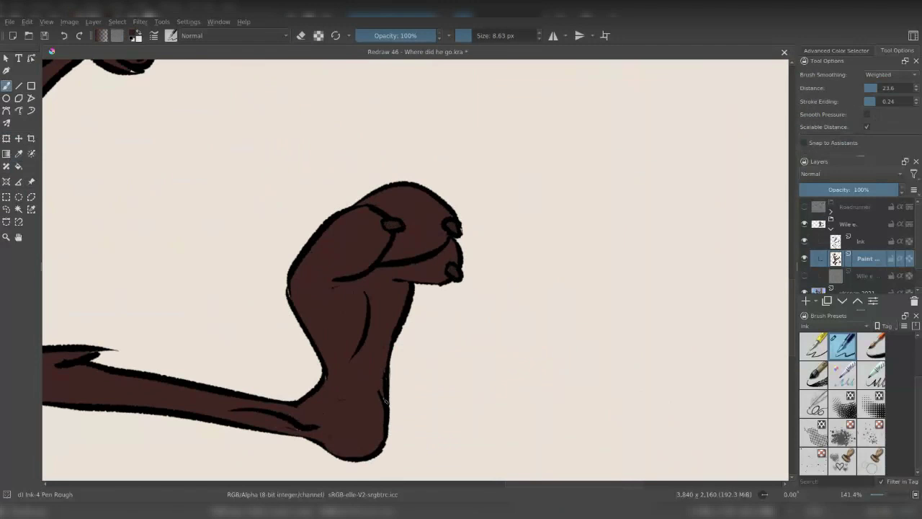
scroll(427, 237, down, 3)
scroll(372, 261, up, 3)
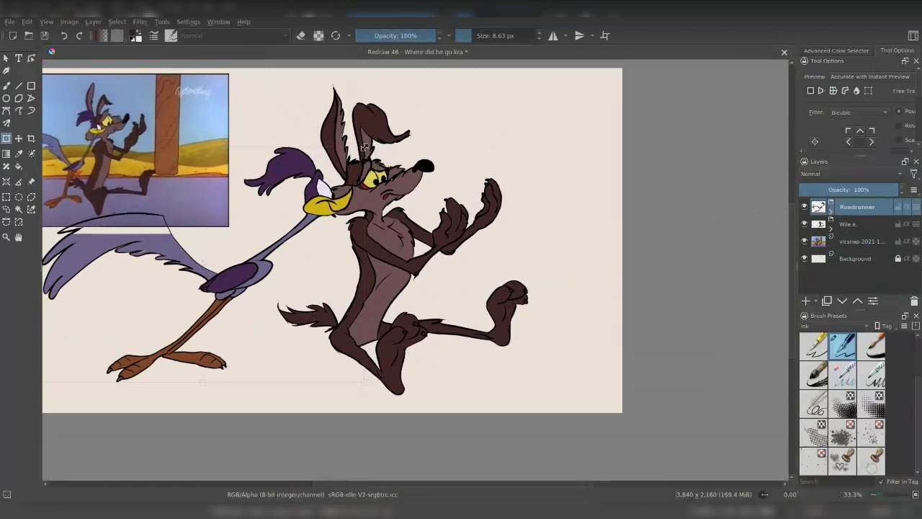
Transform the Roadrunner group slightly upward behind the coyote and apply the move
drag(262, 228, 264, 216)
key(Return)
key(b)
Add a paint layer above the background and fill it with light blue for the sky
key(minus)
click(805, 300)
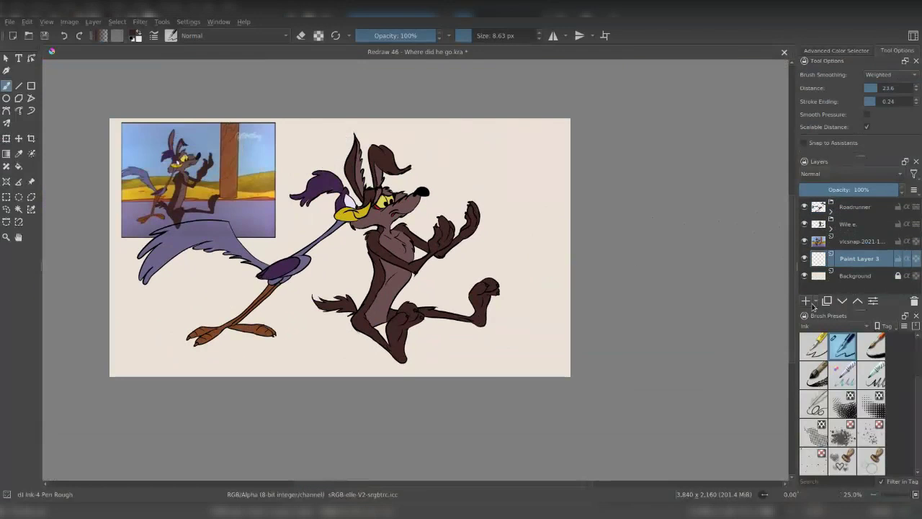
key(f)
click(562, 187)
key(b)
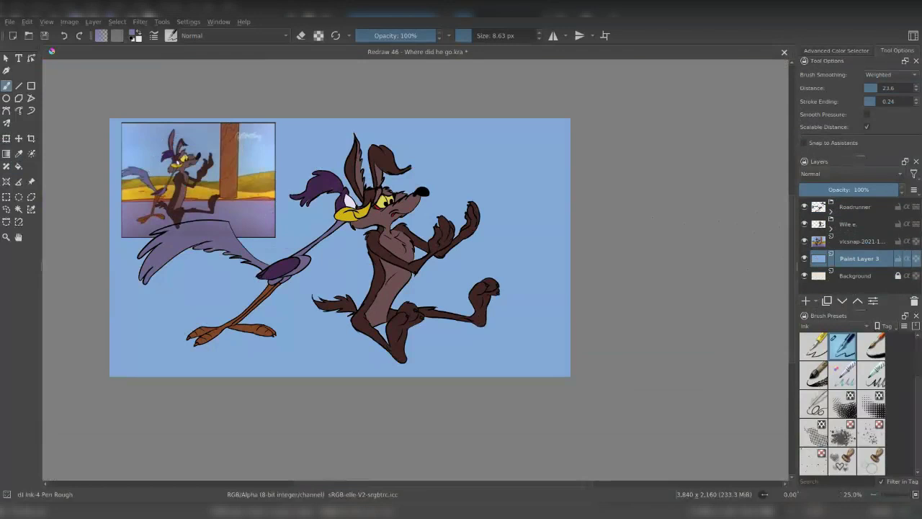
Add a paint layer named Road and fill a rectangular selection across the lower part of the frame with muted purple
key(ctrl+r)
key(Insert)
key(F2)
text(Road)
key(Return)
drag(99, 272, 633, 398)
key(shift+BackSpace)
key(f)
click(177, 284)
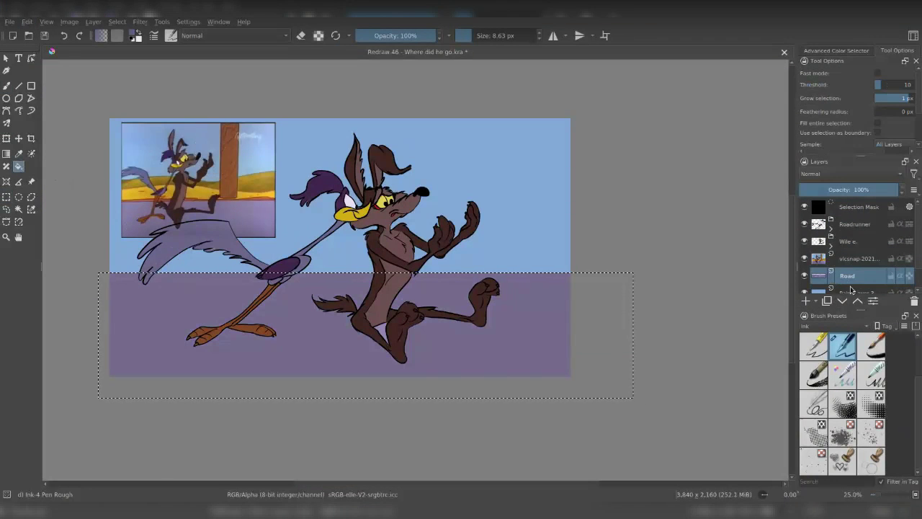
Clear the selection and add a paint layer named Hills 1 below the Road layer
click(806, 303)
key(F2)
text(Hills 1)
key(Return)
key(ctrl+Page_Down)
key(b)
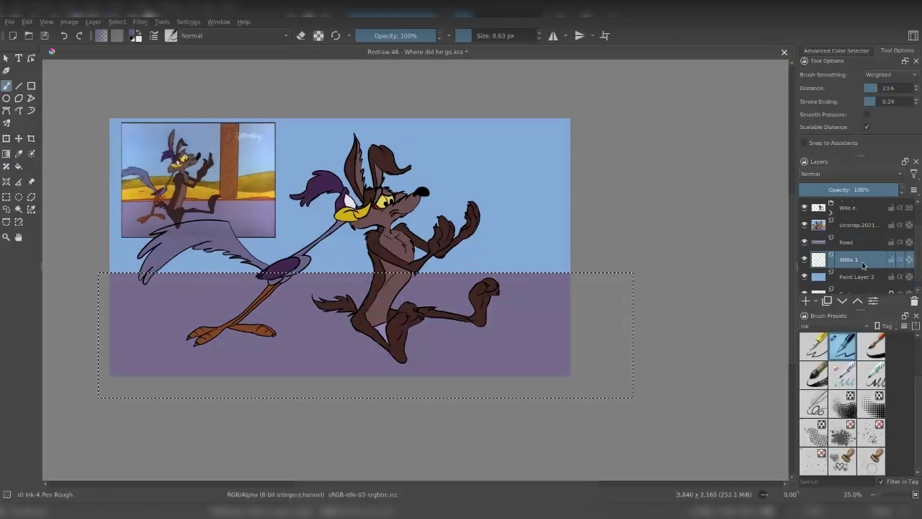
key(ctrl+shift+a)
Paint rolling ochre-brown hills above the road with the Bristles-5 Flat brush at 80.37 px
scroll(807, 326, down, 1)
click(817, 350)
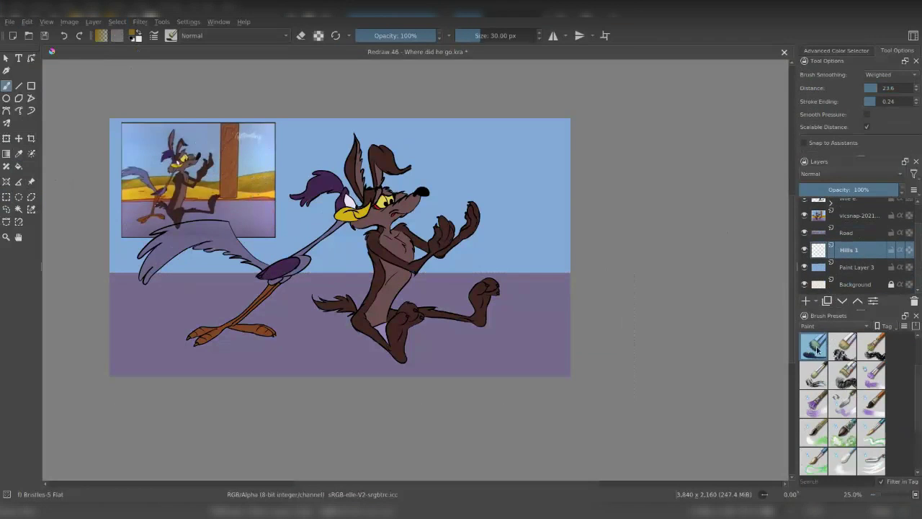
mouse_move(260, 243)
mouse_down()
mouse_move(569, 232)
mouse_move(303, 259)
mouse_move(115, 252)
mouse_up()
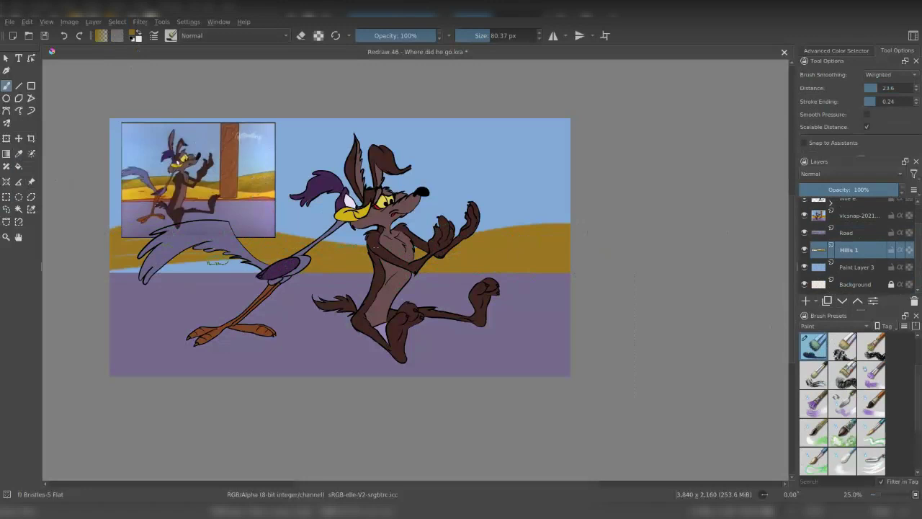
drag(260, 266, 112, 270)
Hide the reference image and fill the unpainted part of the Roadrunner's wing with purple on its paint layer at 22.07 px
click(804, 215)
scroll(857, 245, up, 2)
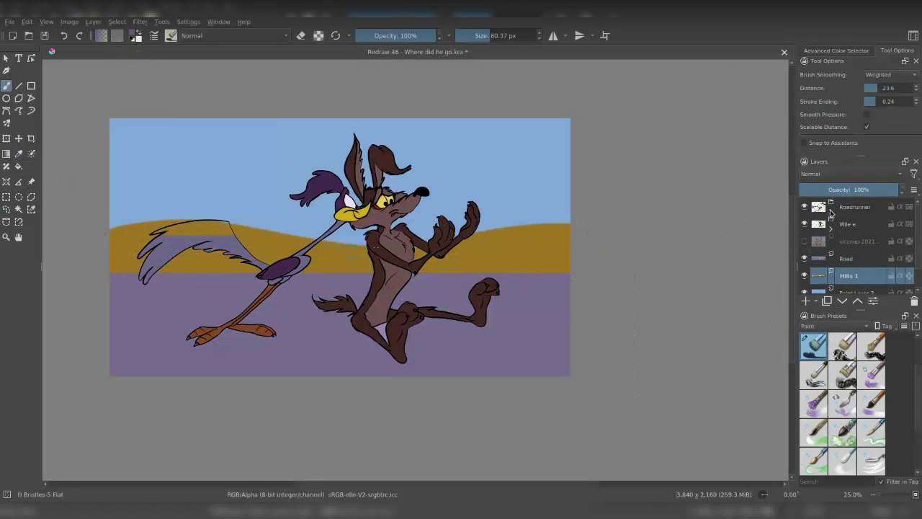
click(864, 241)
scroll(169, 222, up, 2)
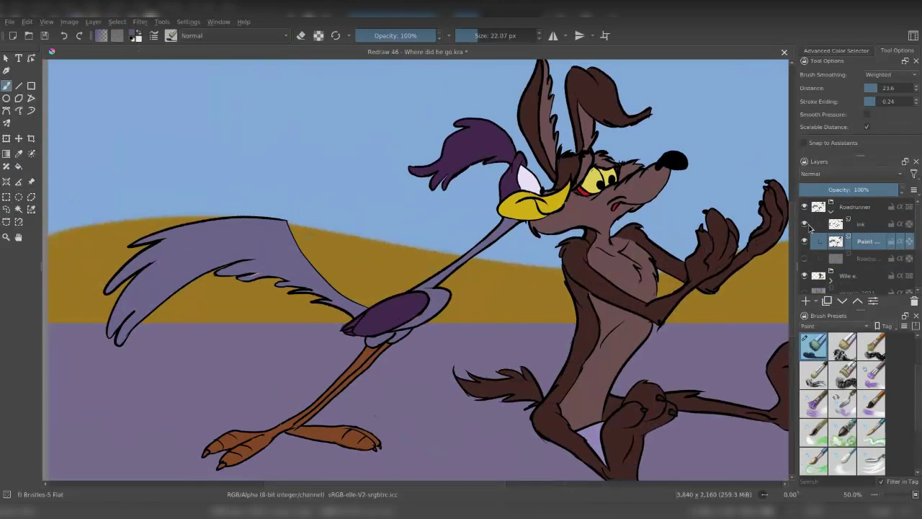
Clean up the Roadrunner's line art on its ink layer with the eraser at 4.75 px
click(861, 224)
key(e)
scroll(267, 299, up, 4)
scroll(267, 299, down, 5)
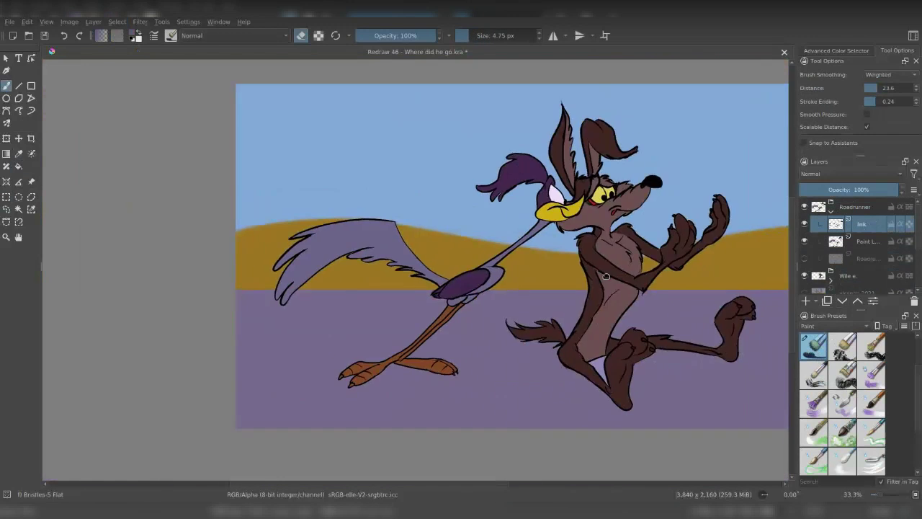
Show the reference image above the Wile e. group and paint yellow dunes on a new Hills foreground layer at 93.87 px
click(850, 272)
scroll(850, 273, down, 2)
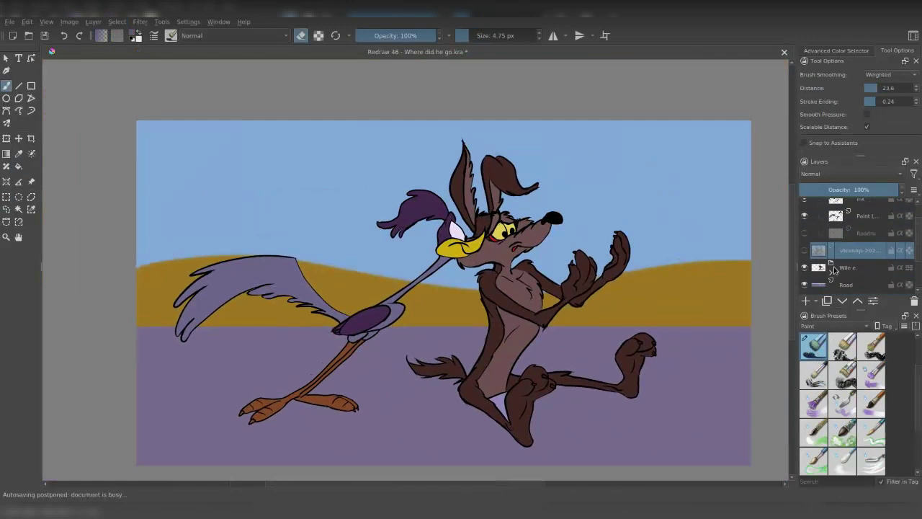
click(804, 248)
key(e)
scroll(917, 276, down, 3)
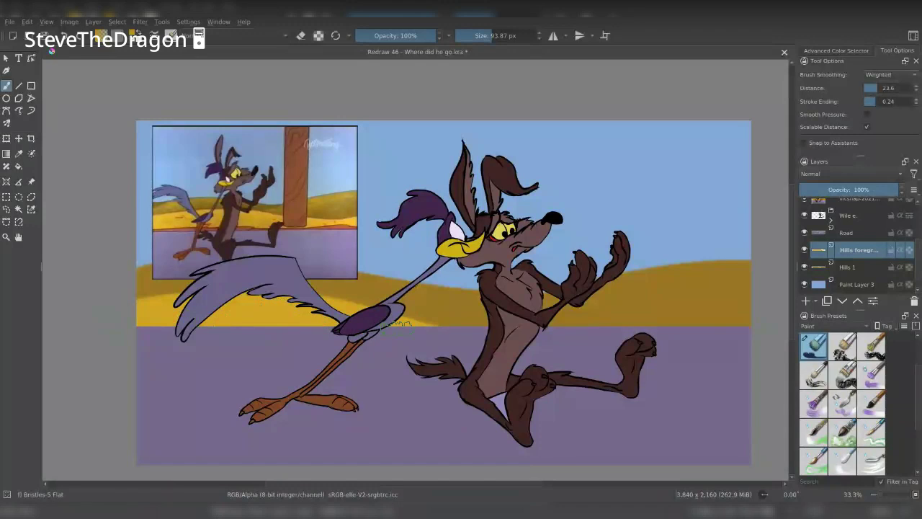
click(850, 267)
Add a paint layer named Pole above the Hills foreground layer
key(Insert)
key(F2)
text(Pole)
key(Return)
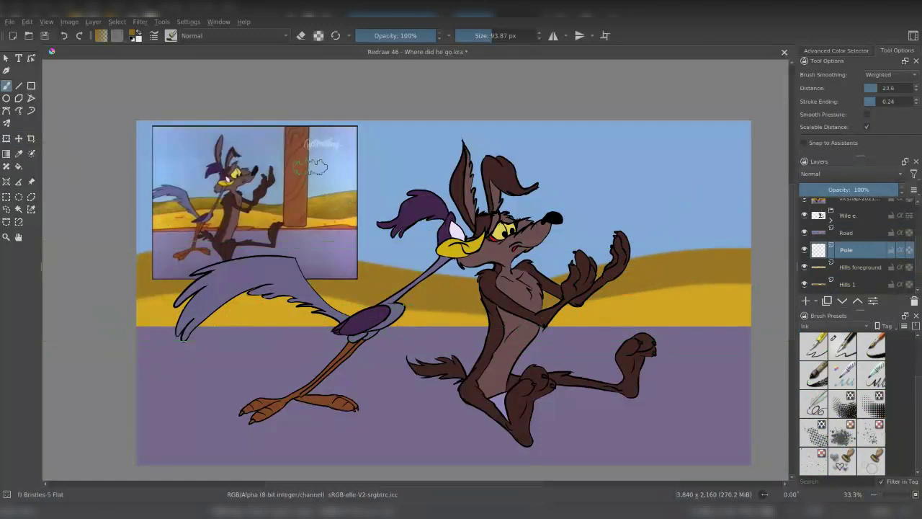
Draw the pole's outline with Ink-4 Pen Rough at 23.44 px, using a curved base and two straight sides, and erase the overhangs
click(843, 346)
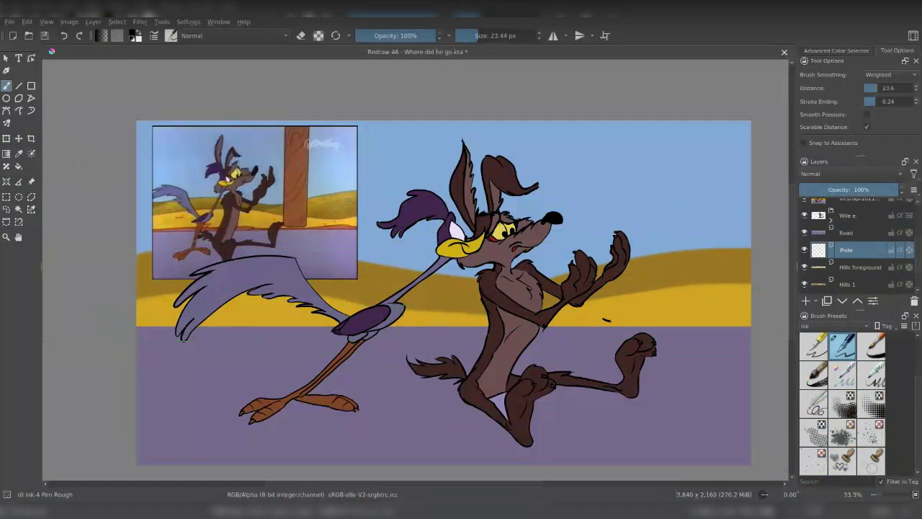
click(18, 86)
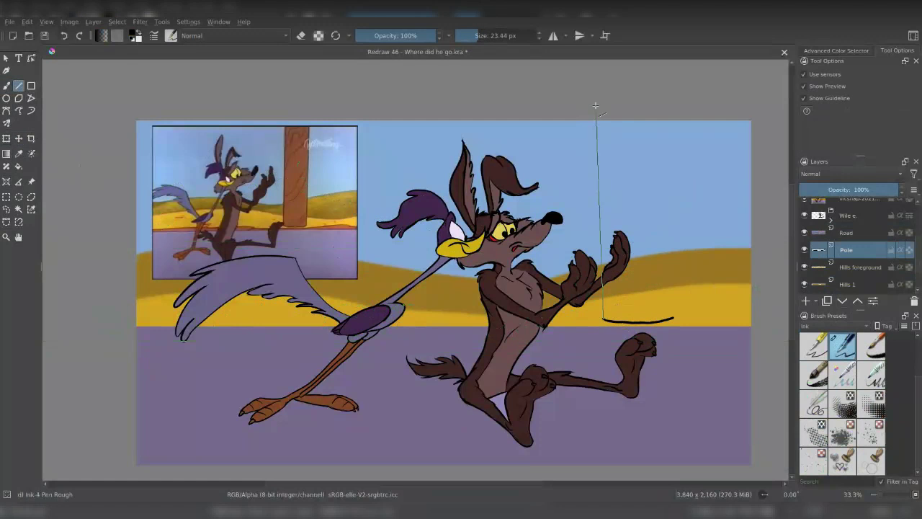
drag(671, 317, 671, 121)
key(b)
key(e)
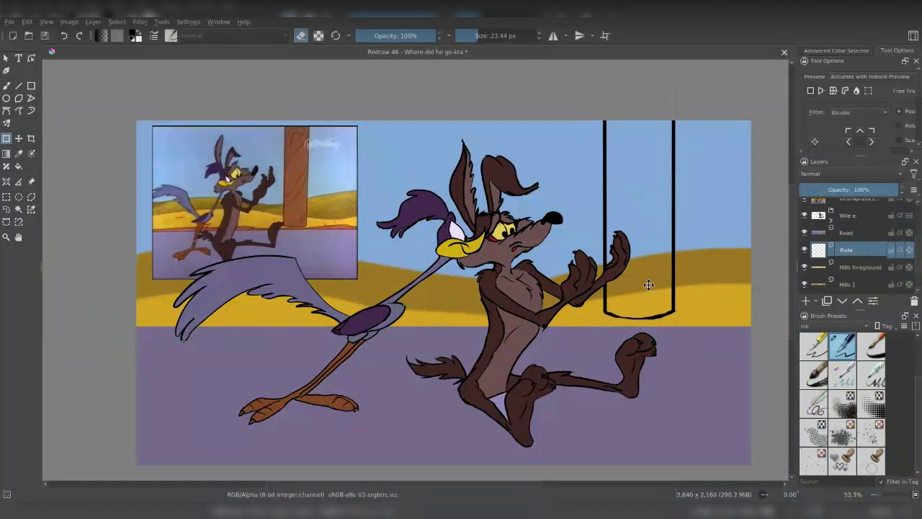
scroll(273, 134, up, 2)
key(e)
scroll(306, 186, down, 1)
scroll(529, 237, up, 1)
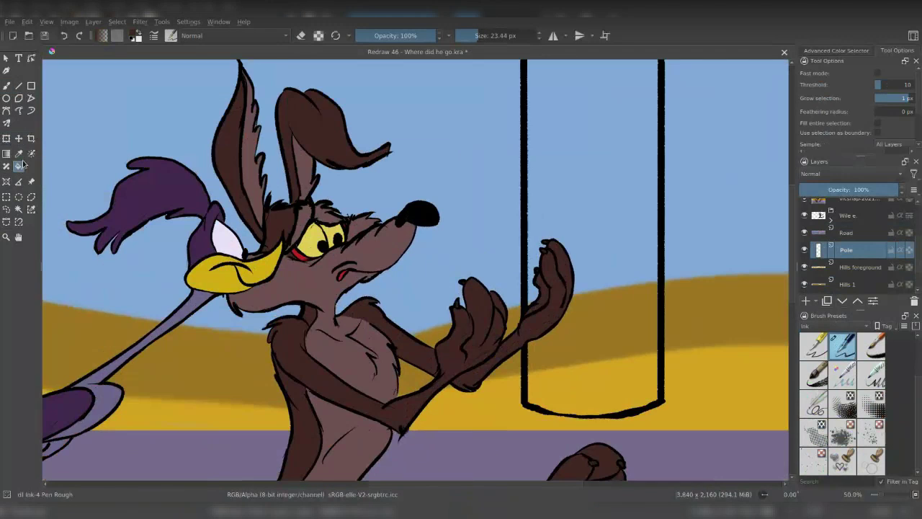
Group the Pole layer with a new layer beneath it and paint the pole's interior reddish brown sampled from the reference
key(ctrl+shift+g)
click(868, 284)
key(minus)
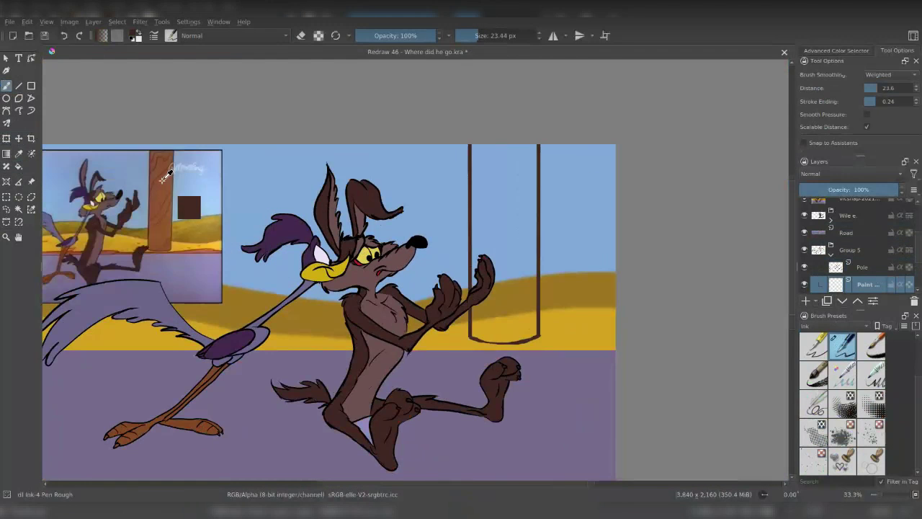
ctrl+click(162, 209)
mouse_move(504, 151)
mouse_down()
mouse_move(519, 324)
mouse_move(530, 270)
mouse_up()
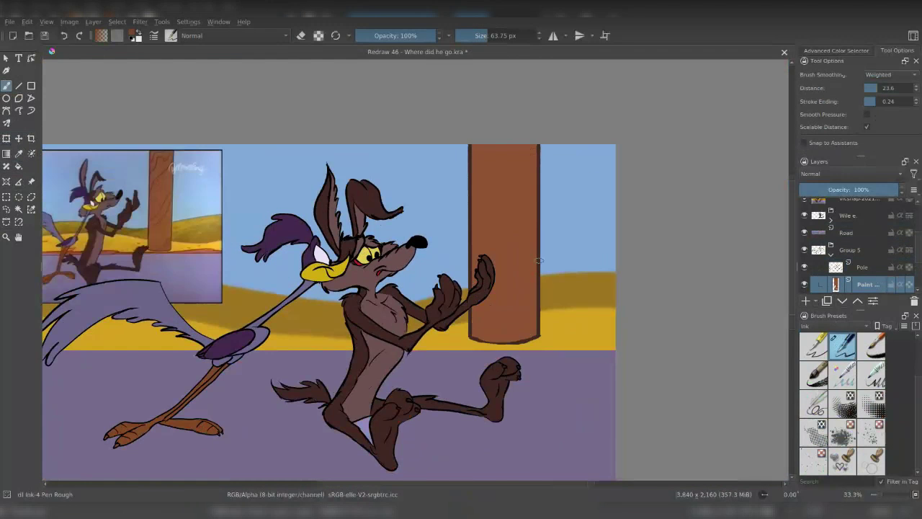
Group the pole's colour with a layer above it and draw wavy dark brown wood grain lines at 14.94 px
scroll(913, 268, down, 1)
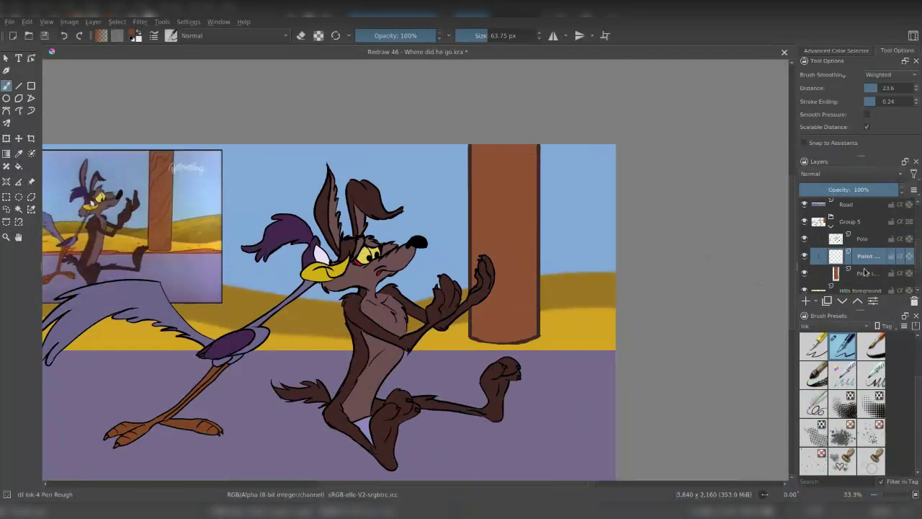
key(ctrl+shift+g)
key(bracketleft)
key(bracketleft)
key(bracketleft)
scroll(509, 341, up, 1)
scroll(403, 270, up, 2)
drag(613, 216, 598, 325)
drag(634, 187, 590, 248)
drag(561, 201, 641, 157)
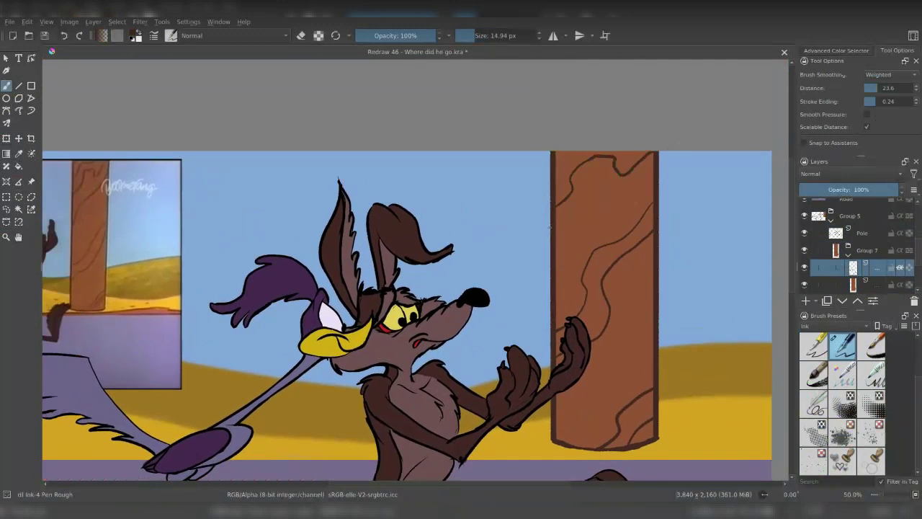
Combine the pole's outline layer and its grain and colour group into one group named Pole
key(minus)
key(ctrl+t)
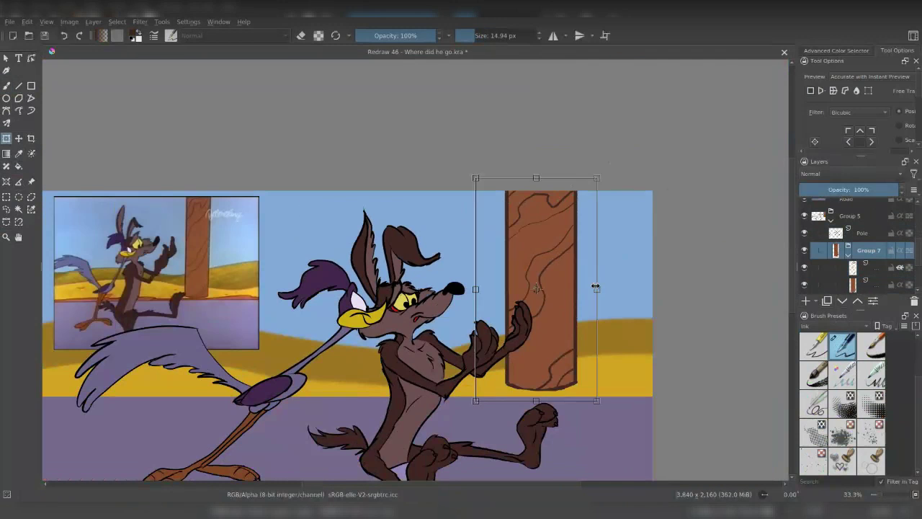
click(862, 232)
ctrl+click(864, 250)
drag(865, 255, 872, 235)
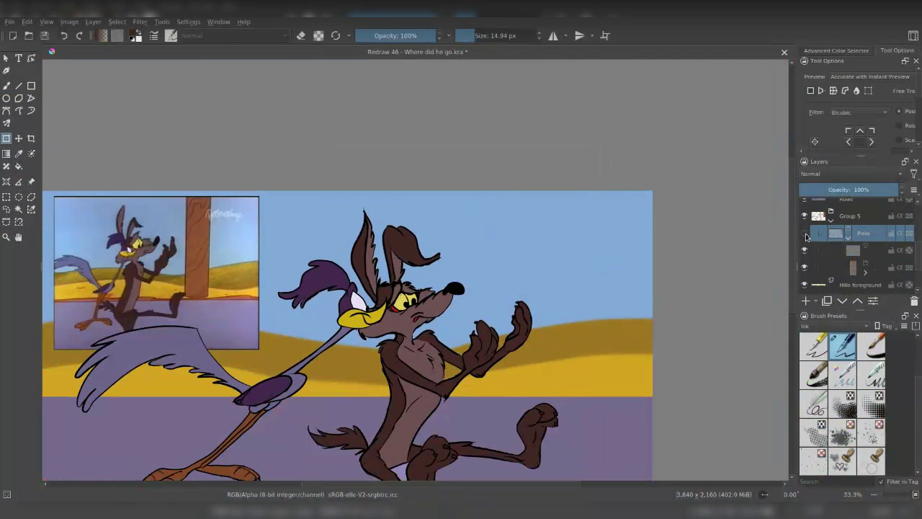
scroll(905, 249, up, 1)
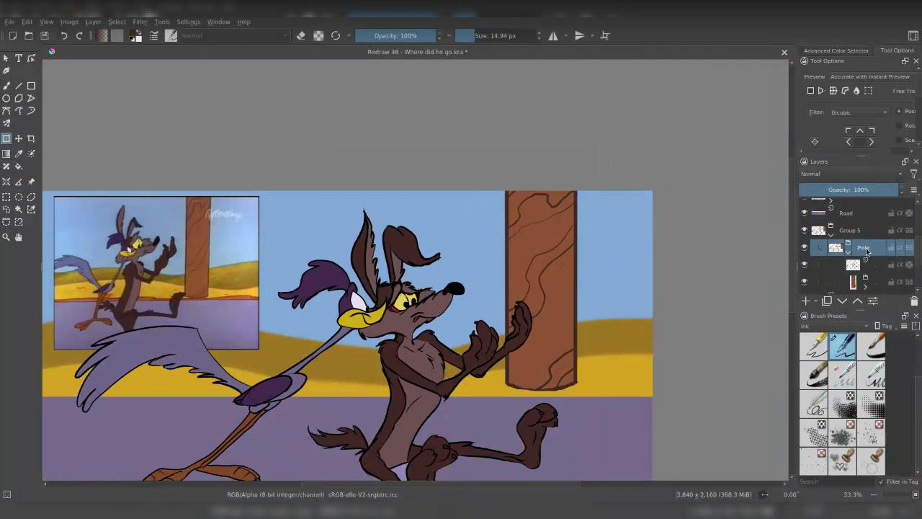
Transform the Pole group, making it narrower and moving it closer to the right edge of the frame
scroll(867, 249, up, 1)
drag(557, 289, 612, 277)
key(b)
Remove the stray lines on and beside the pole from its line layer, using a rectangular selection and the eraser
scroll(807, 266, down, 1)
click(808, 264)
key(e)
click(5, 196)
drag(505, 267, 567, 381)
key(Delete)
key(ctrl+shift+a)
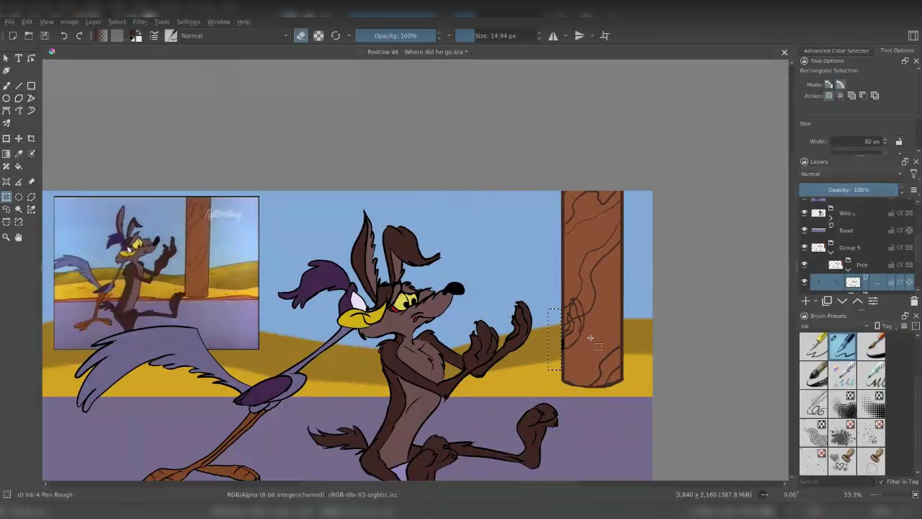
key(b)
scroll(620, 241, up, 2)
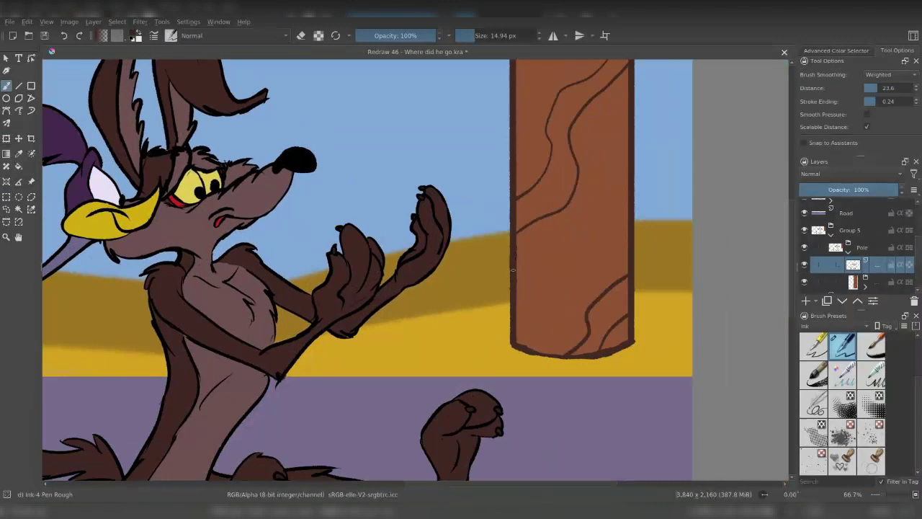
Add a paint layer above Hills foreground and start a thin wavy brown line along the road's far edge at 14.94 px
scroll(516, 274, down, 4)
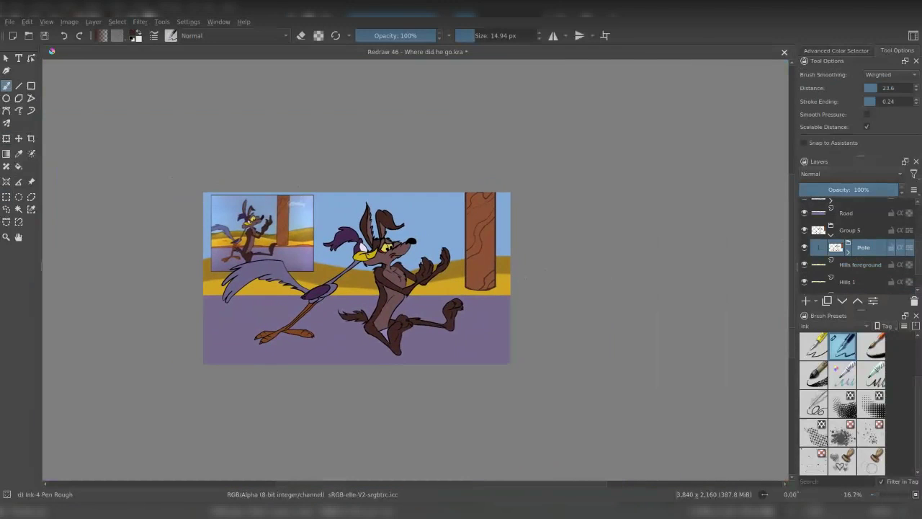
scroll(288, 286, up, 2)
key(Insert)
scroll(252, 257, up, 2)
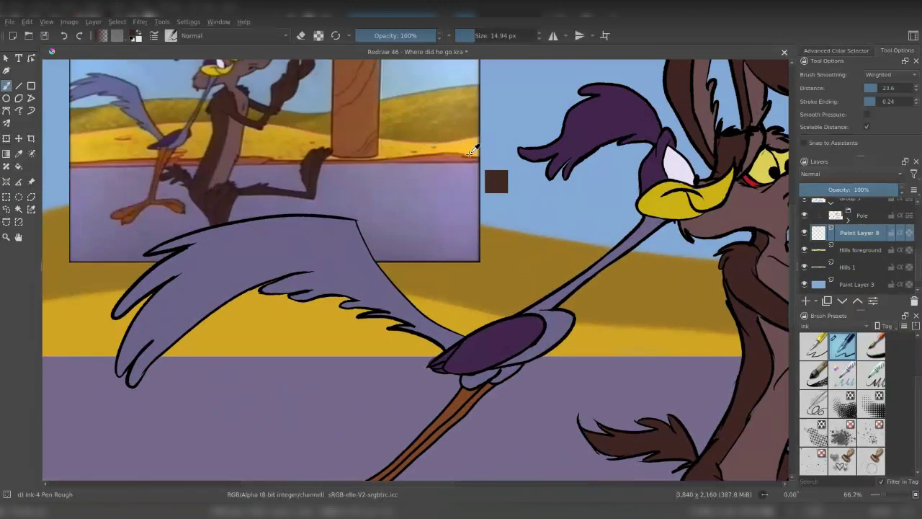
scroll(425, 268, down, 2)
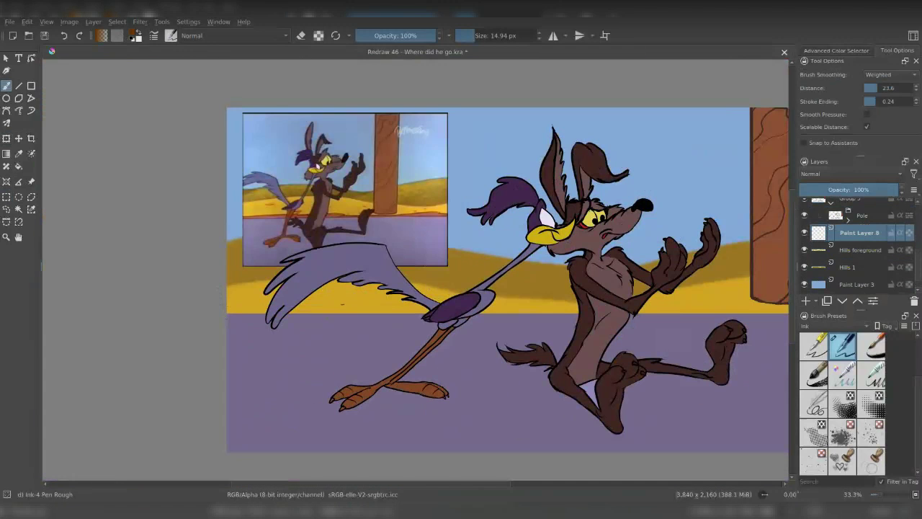
scroll(858, 238, up, 3)
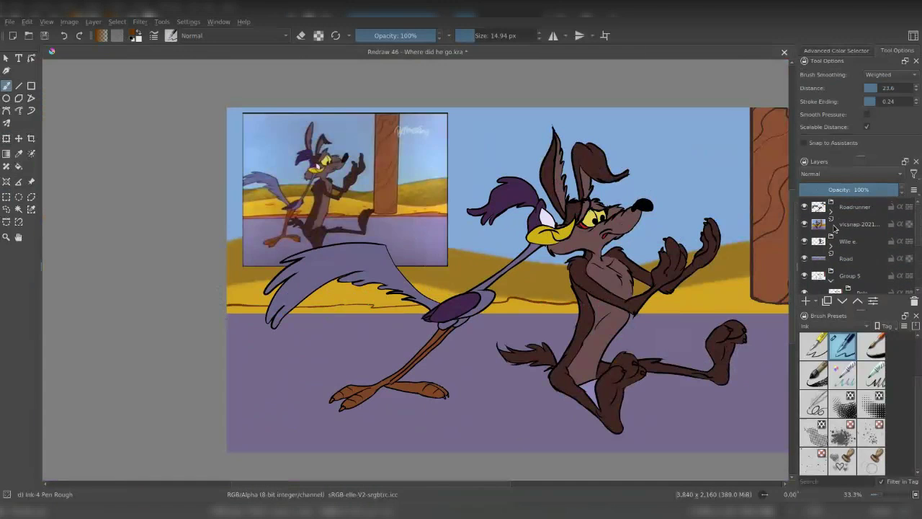
Combine the Roadrunner and Wile e. groups into one group named after both characters and hide it
double_click(873, 208)
key(Return)
click(804, 207)
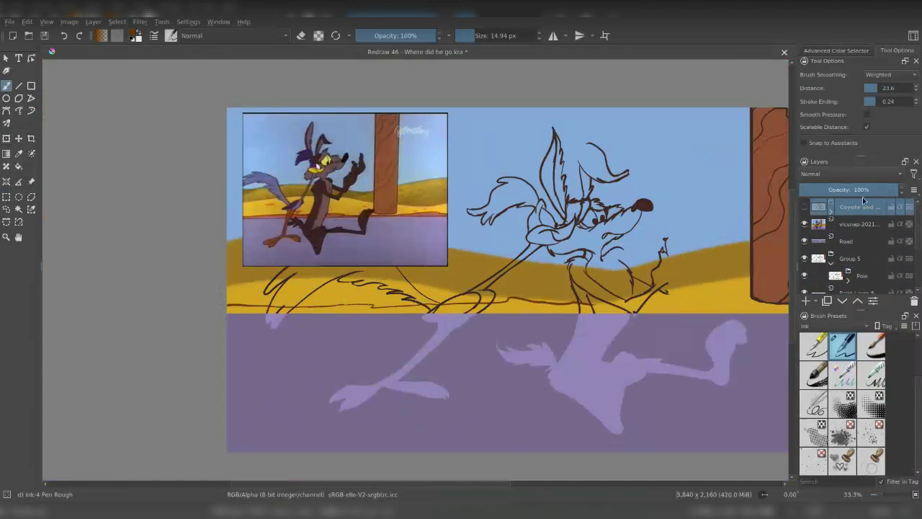
Fill the character-shaped patches on the Road layer with the road's muted purple
click(804, 241)
click(804, 241)
click(847, 241)
key(f)
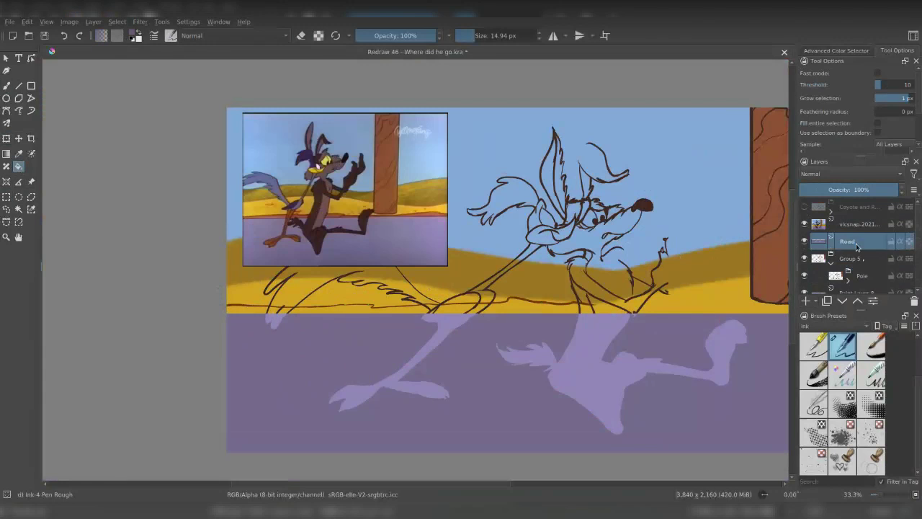
click(519, 289)
Delete the leftover character outlines from the line layer inside the Pole group, using a rectangular selection
click(858, 290)
key(ctrl+r)
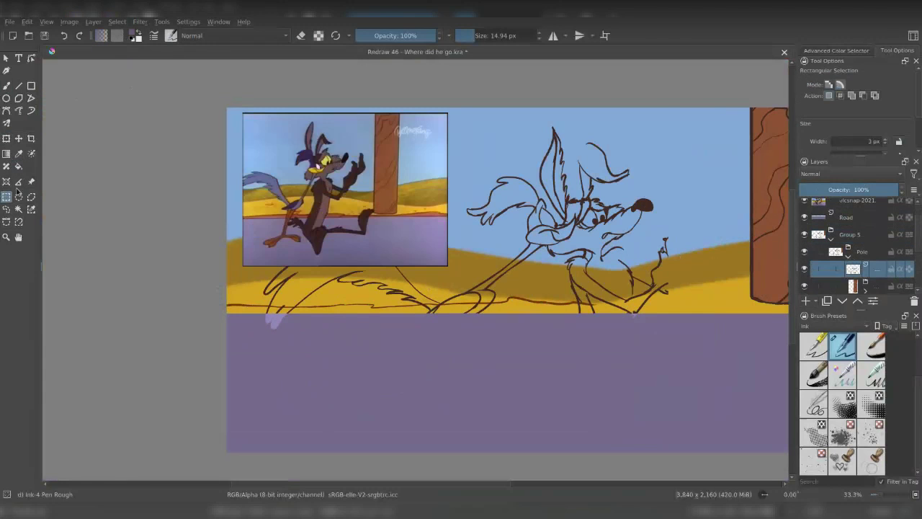
drag(186, 91, 714, 352)
key(Delete)
key(ctrl+shift+a)
click(831, 256)
Extend the brown road-edge line to the right side of the frame on Paint Layer 8, using the colour sampled from it
key(b)
key(Page_Up)
key(Page_Up)
key(Page_Down)
key(Page_Down)
ctrl+click(537, 299)
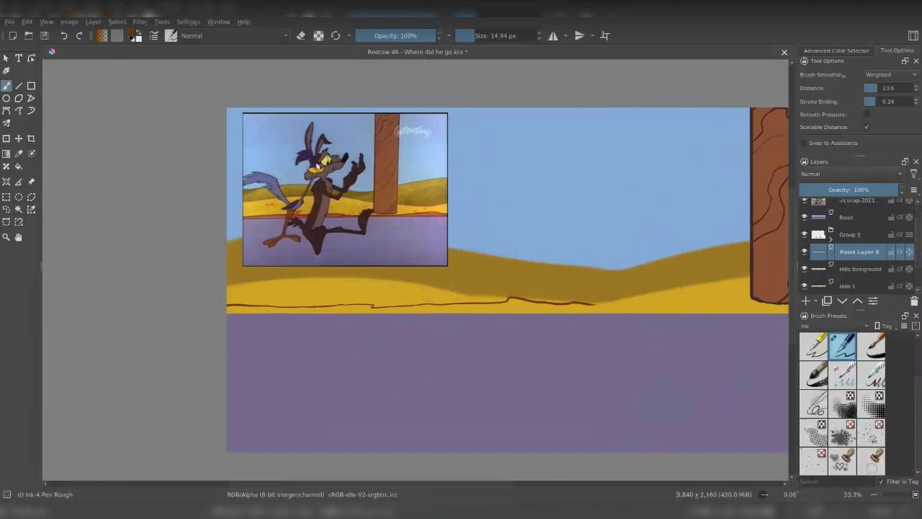
drag(536, 298, 416, 276)
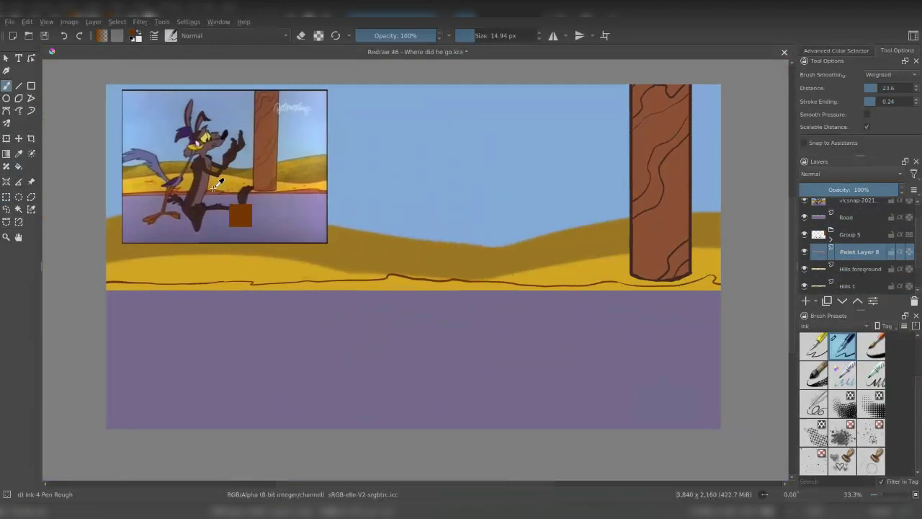
Paint a reddish-brown strip below the edge line on a new layer and group it with a layer of crack lines
key(Insert)
key(shift+BackSpace)
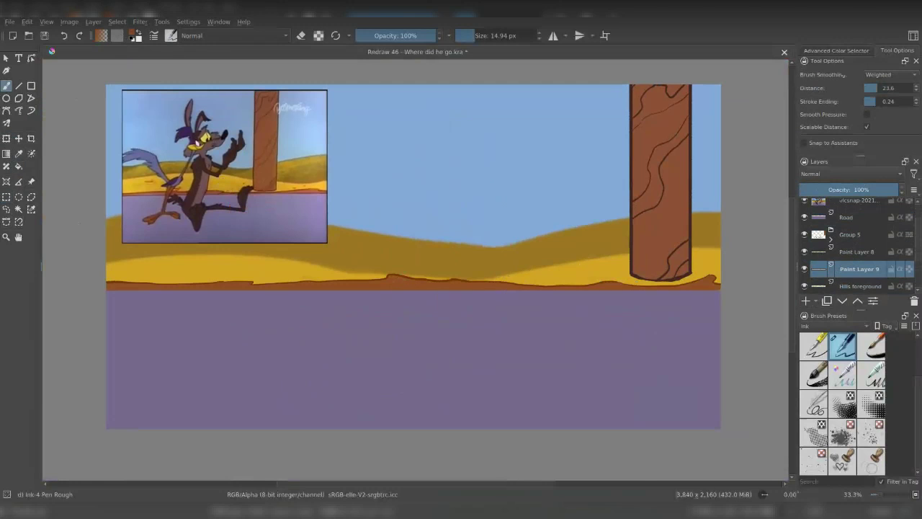
key(ctrl+shift+g)
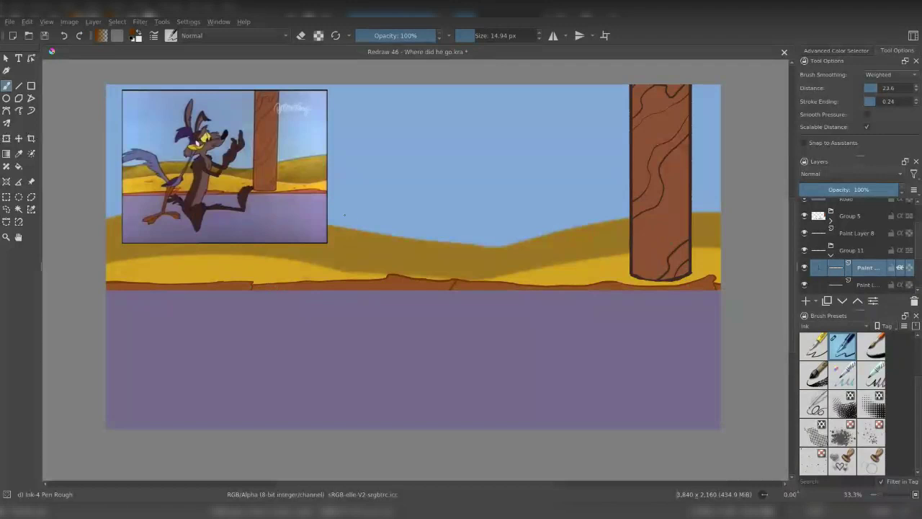
Combine the road-edge line and the strip layers into a group named Road break
key(ctrl+t)
click(832, 240)
click(832, 240)
key(b)
click(854, 267)
Repaint the yellow dunes on the Hills foreground layer with the Bristles-5 Flat brush at 93.87 px
click(860, 250)
scroll(836, 326, down, 1)
click(814, 346)
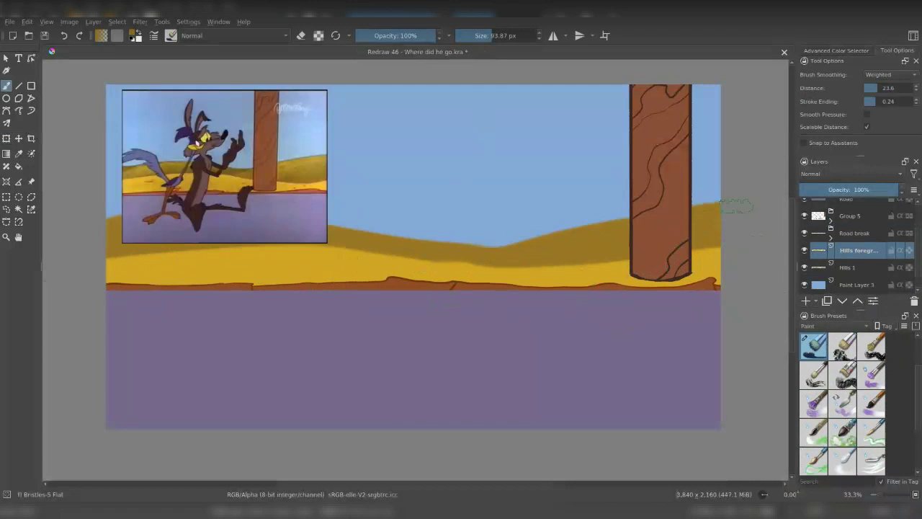
Raise the upper edge of the brown dunes across the frame and group the layer as Hills foreground
mouse_move(717, 211)
mouse_down()
mouse_move(418, 243)
mouse_move(112, 215)
mouse_up()
key(ctrl+shift+g)
double_click(858, 250)
text(Hills foreground)
key(Return)
Shade the brown dunes with the Dry Bristles brush at 130 px on the clipped layer in the Hills foreground group
click(834, 351)
mouse_move(627, 217)
mouse_down()
mouse_move(467, 237)
mouse_move(257, 202)
mouse_move(173, 212)
mouse_up()
scroll(886, 245, down, 2)
click(864, 254)
drag(109, 257, 317, 250)
click(895, 255)
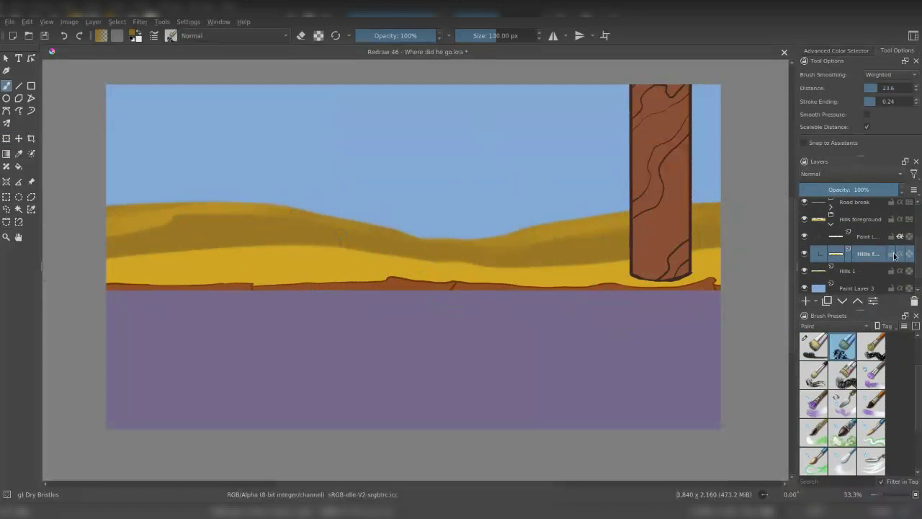
Select the yellow dunes with Contiguous Area Selection and separate them from the brown dunes onto their own layer
scroll(886, 250, down, 1)
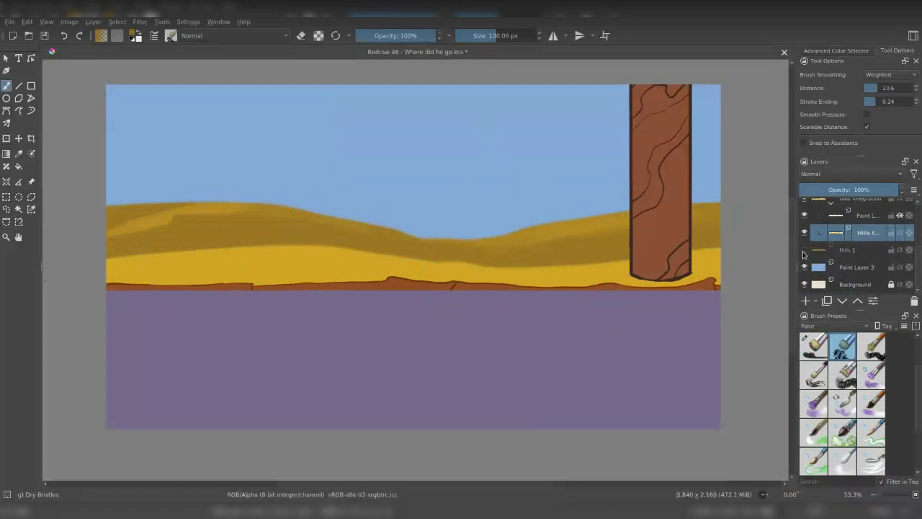
click(876, 252)
click(805, 250)
click(805, 250)
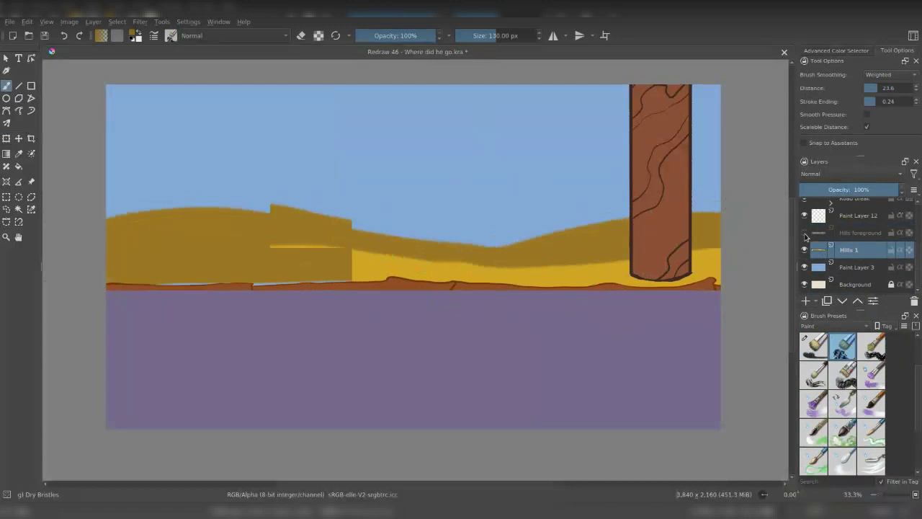
key(ctrl+shift+r)
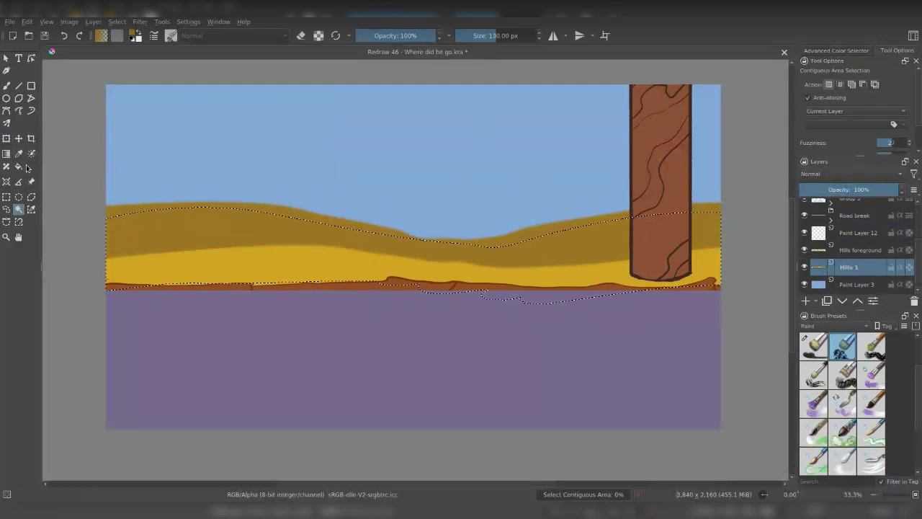
key(ctrl+shift+w)
click(385, 263)
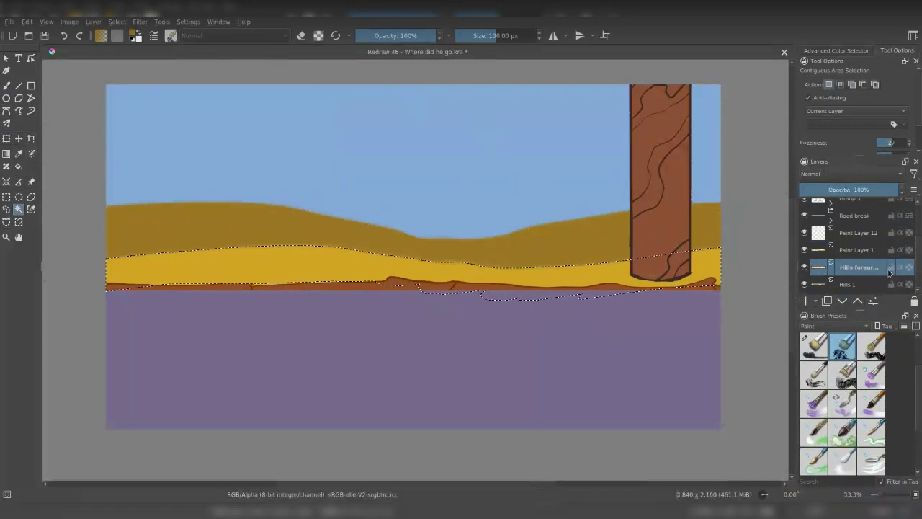
key(b)
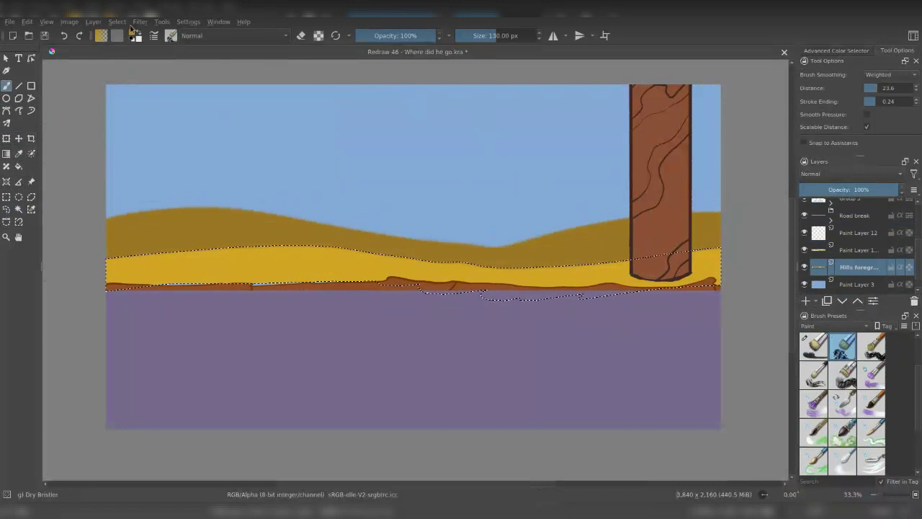
key(ctrl+shift+a)
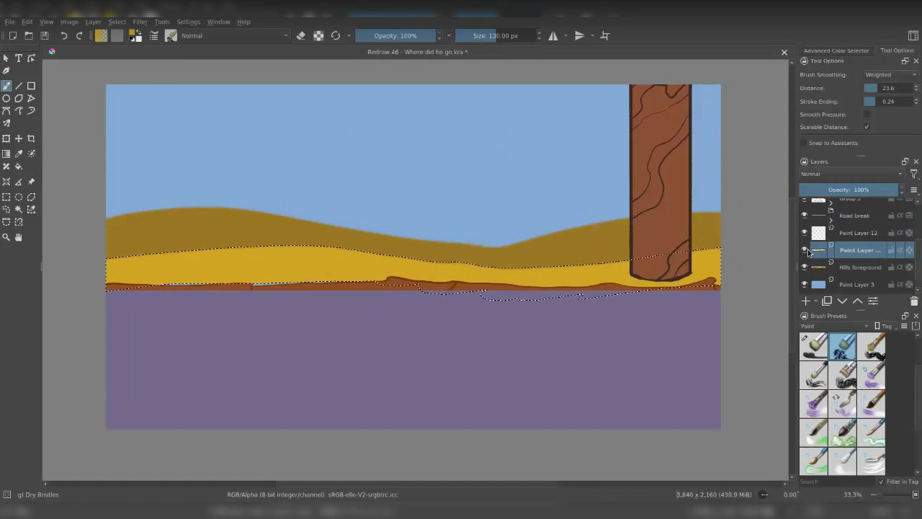
click(805, 267)
Undo the last few layer changes and rename the brown dunes' layer as Hills background
key(ctrl+z)
key(ctrl+z)
key(ctrl+z)
key(ctrl+z)
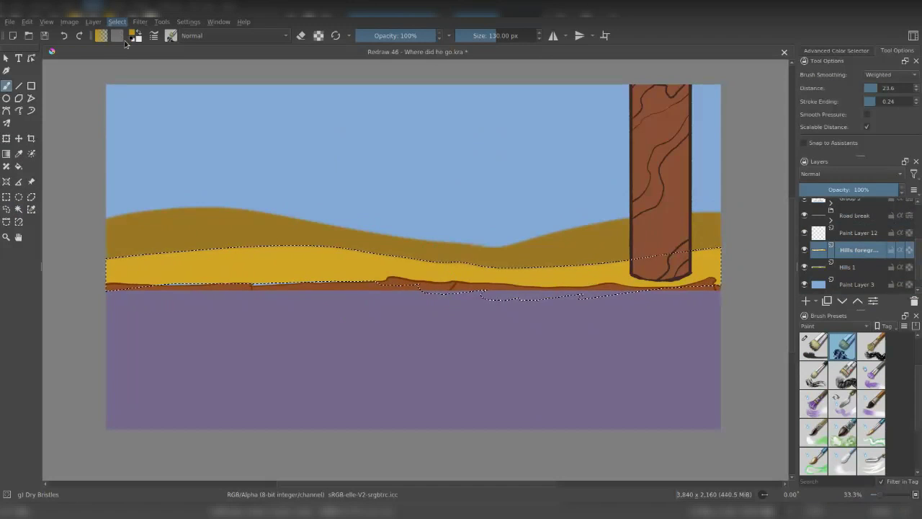
key(Page_Down)
key(F2)
text(Hills background)
key(Return)
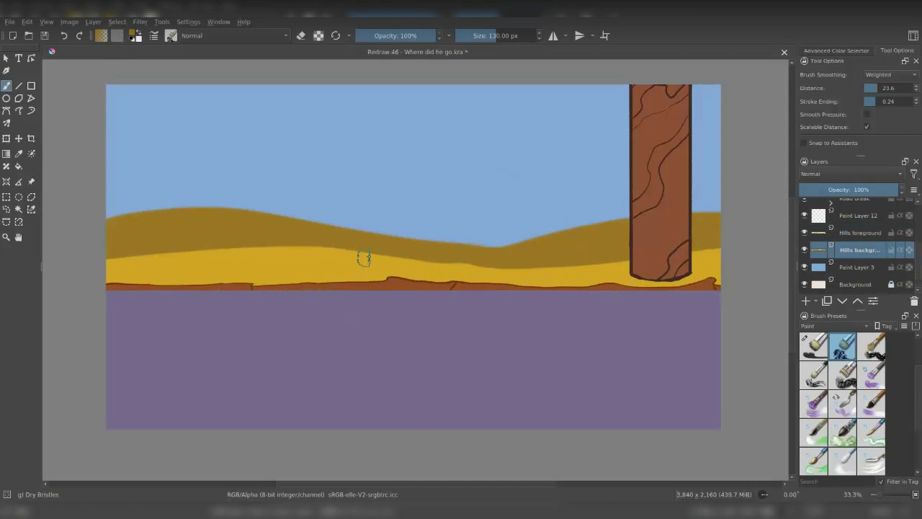
Repaint the brown dunes' upper edge with Bristles-5 Flat at 93.87 px and group the layer as Hills background
drag(514, 241, 232, 224)
key(ctrl+z)
click(814, 346)
key(ctrl+shift+g)
double_click(861, 249)
text(Hil)
key(Return)
Sample the light ochre dune colour from the reference picture and select the clipped paint layer in the Hills background group
key(ctrl+v)
drag(626, 410, 304, 156)
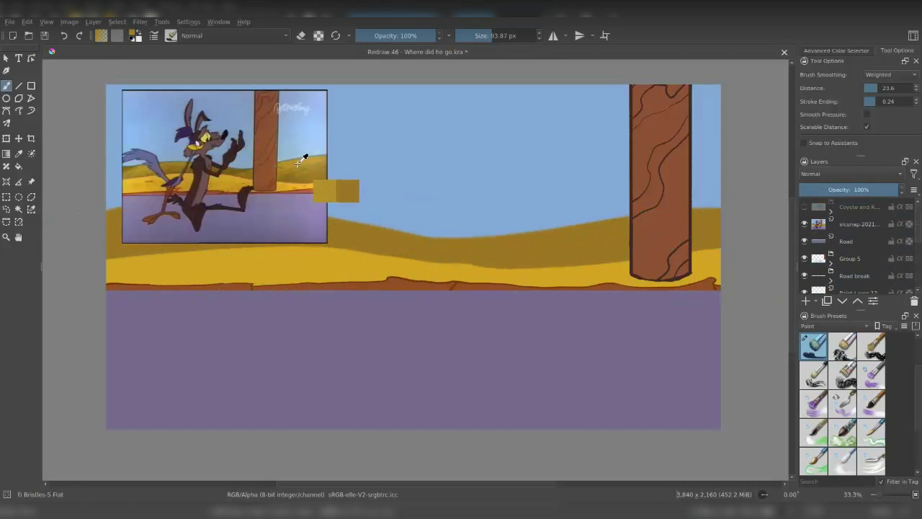
key(Page_Down)
key(Page_Down)
key(Page_Down)
key(Page_Down)
key(Page_Down)
key(Page_Down)
key(Page_Down)
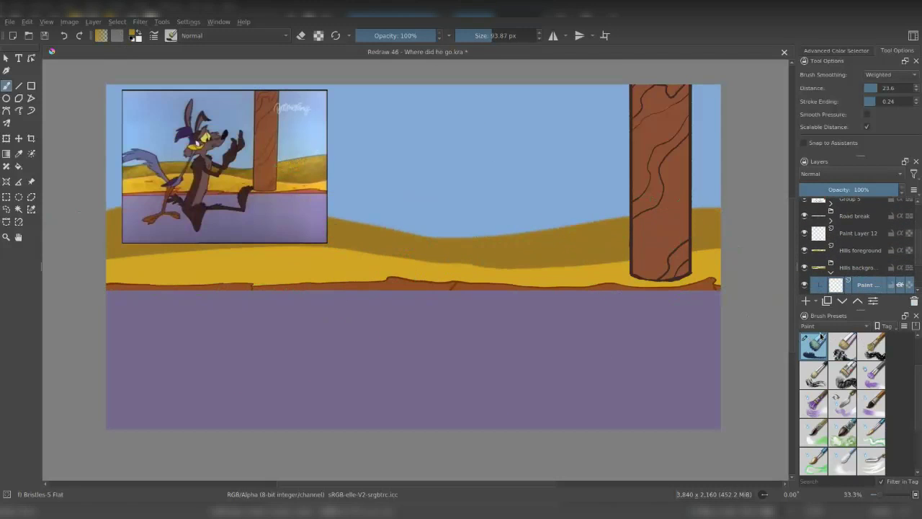
Brush textured ochre highlights over the brown dunes with Dry Bristles Eroded at 171.69 px, erasing parts to soften them
key(/)
drag(710, 234, 428, 242)
key(e)
drag(391, 268, 478, 258)
key(e)
mouse_move(201, 205)
mouse_down()
mouse_move(336, 209)
mouse_move(396, 222)
mouse_up()
Brush reddish texture onto the yellow dunes on a clipped layer in the Hills foreground group, erasing the excess
click(805, 225)
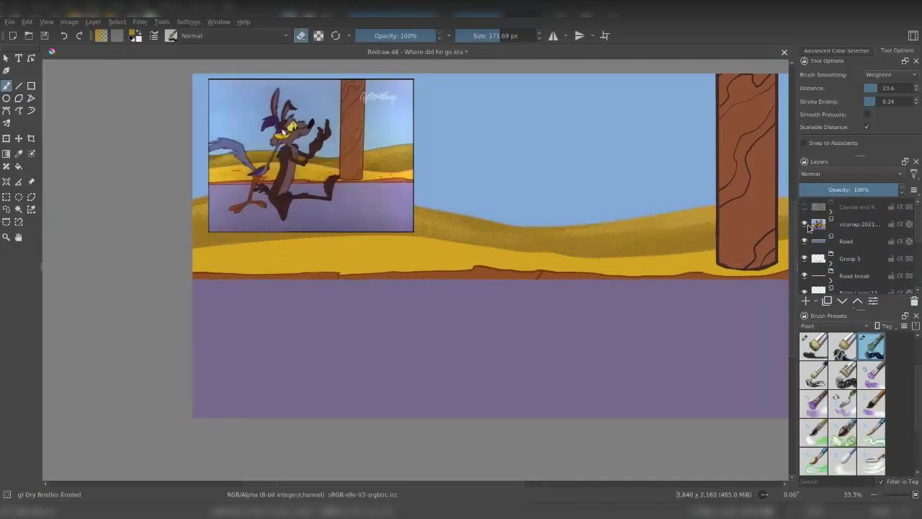
scroll(864, 260, down, 3)
click(896, 271)
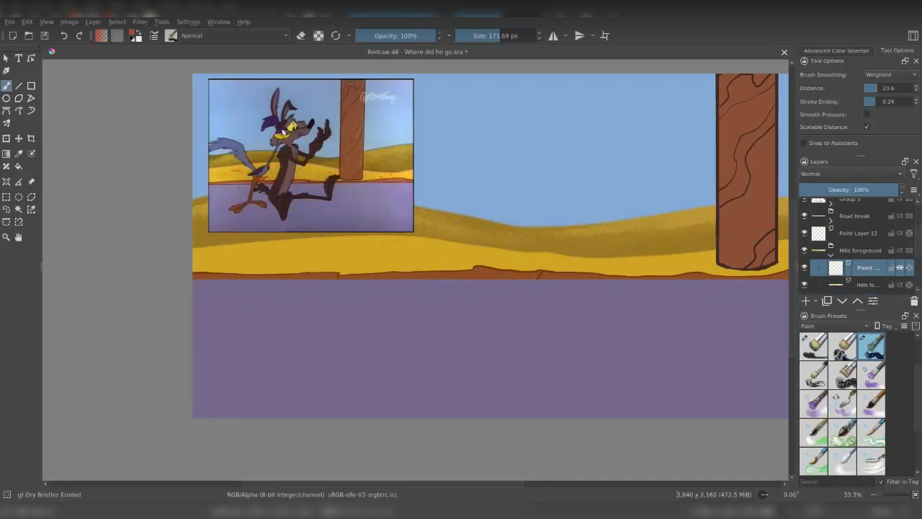
drag(320, 266, 198, 268)
drag(413, 267, 324, 267)
key(bracketright)
key(bracketright)
key(e)
drag(395, 262, 207, 262)
key(slash)
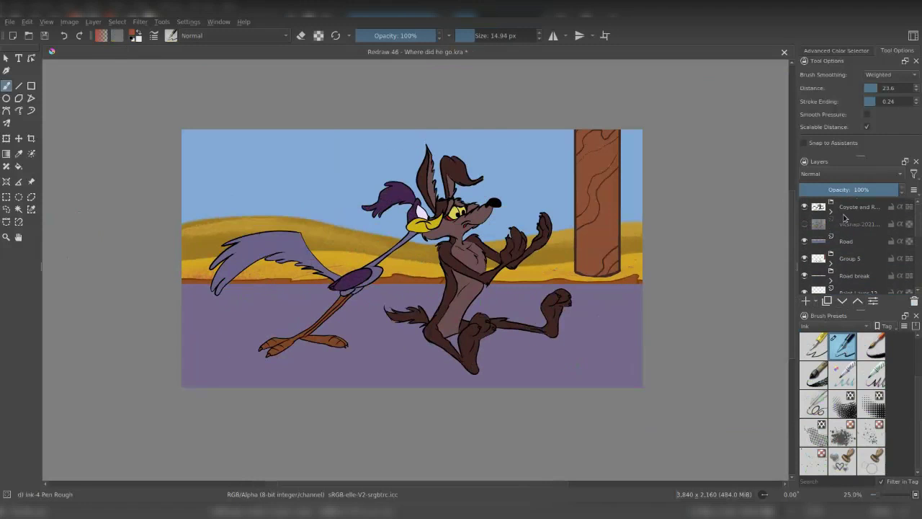
Handwrite 220117 above OCD in black at the road's lower-left corner on the Sig layer, using Ink-4 Pen Rough at 4.04 px
scroll(846, 218, up, 1)
click(845, 208)
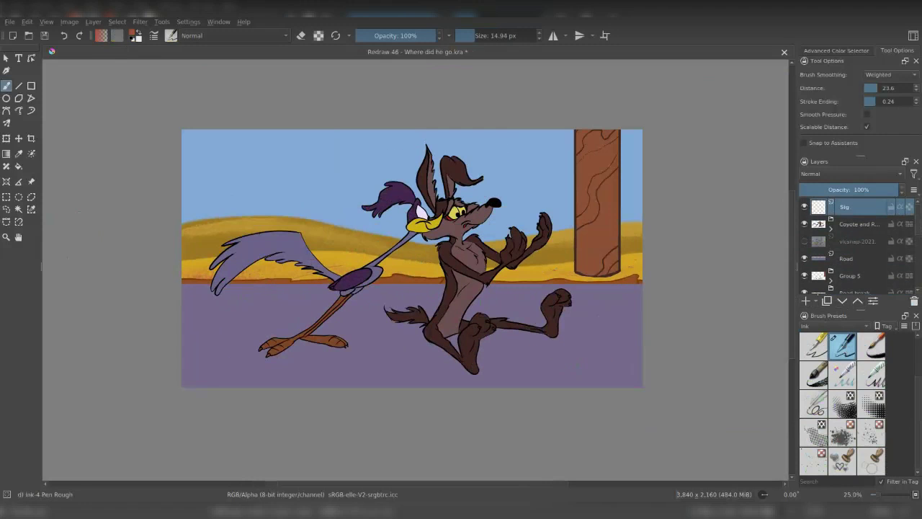
key(plus)
key(plus)
key(plus)
key(plus)
key(plus)
key(plus)
key(plus)
key(bracketleft)
key(bracketleft)
key(bracketleft)
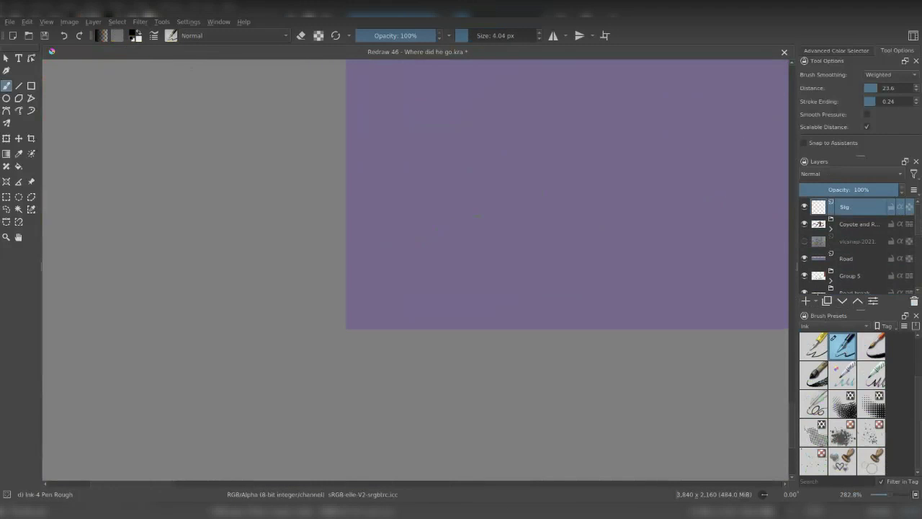
drag(533, 252, 556, 277)
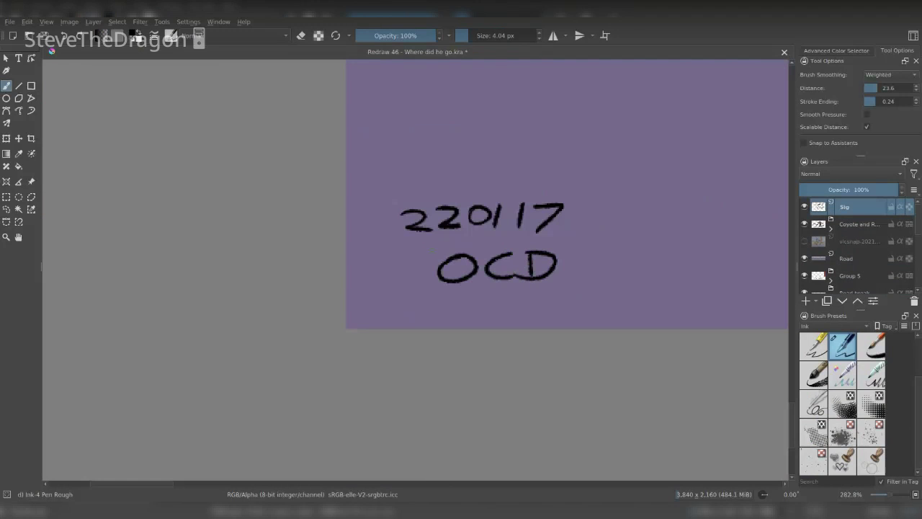
mouse_move(425, 254)
mouse_down()
mouse_move(569, 287)
mouse_move(572, 240)
mouse_up()
Lower the Sig layer's opacity and save the file
key(e)
key(ctrl+t)
click(828, 190)
key(minus)
key(minus)
key(minus)
key(minus)
key(minus)
key(minus)
key(minus)
key(ctrl+s)
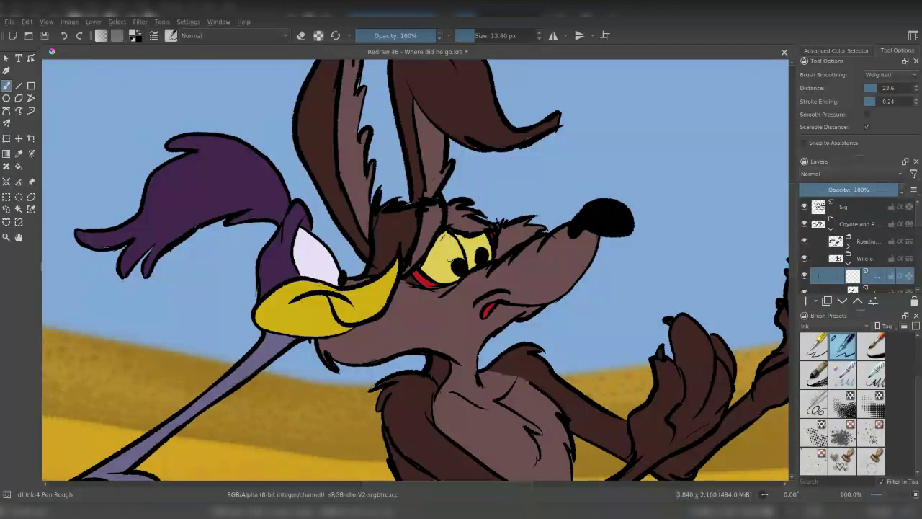
Add small white highlights to both of Wile E. Coyote's pupils with Ink-4 Pen Rough at 13.40 px
click(450, 259)
click(476, 250)
key(ctrl+Page_Up)
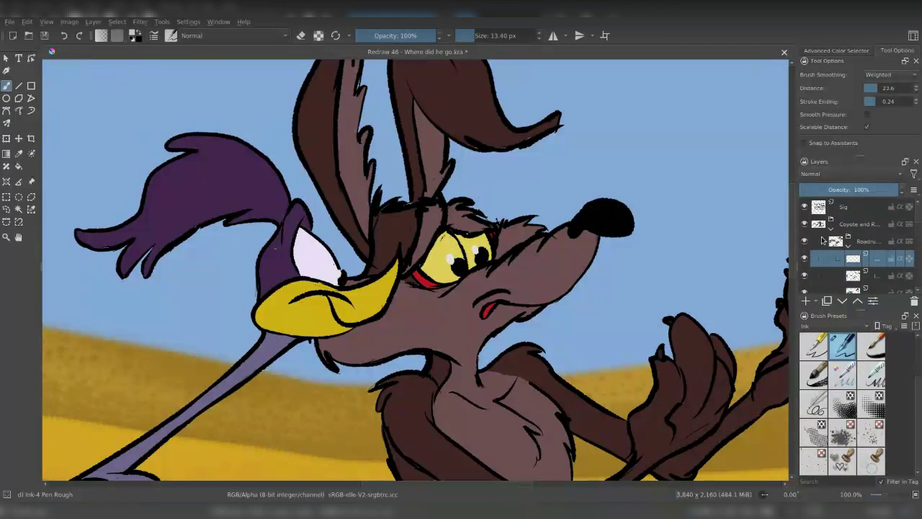
key(minus)
key(minus)
key(minus)
key(minus)
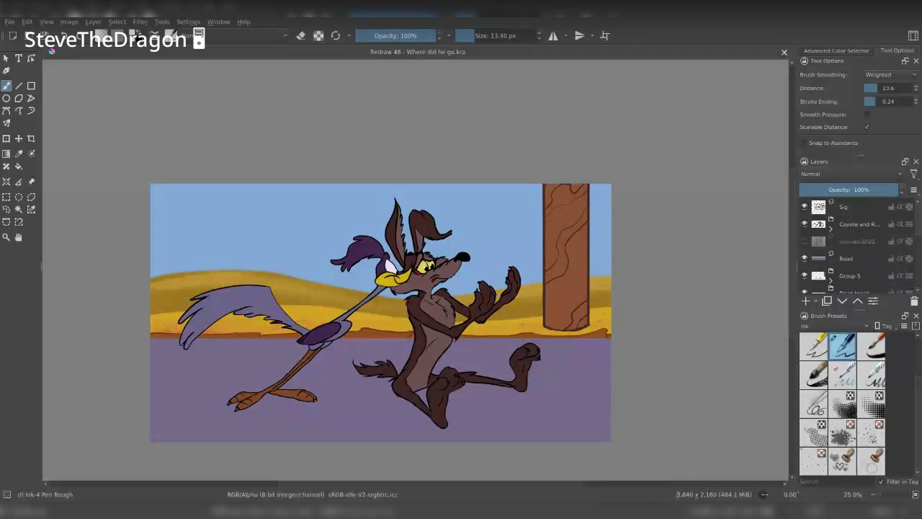